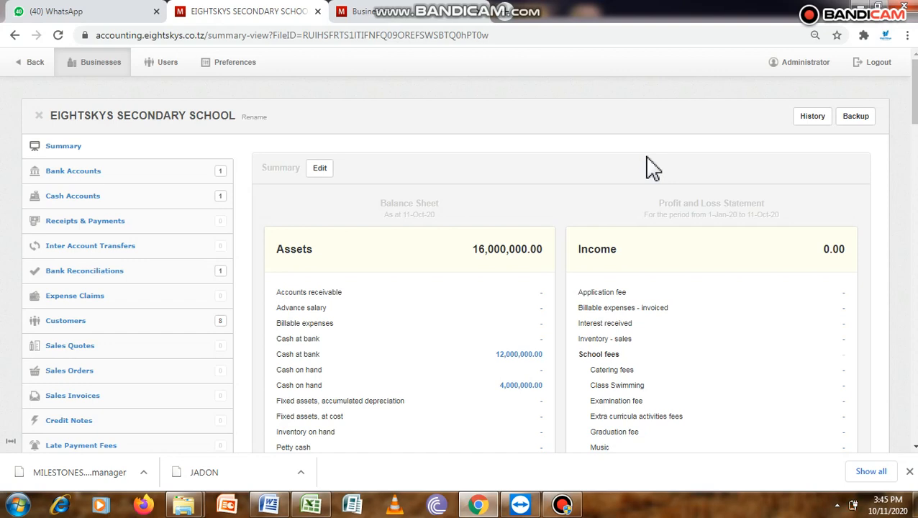
Step: Open the customer list, then review the 2020 fee structure and installment tables in the school's Word document
{"action": "left_click", "coordinate": [114, 323]}
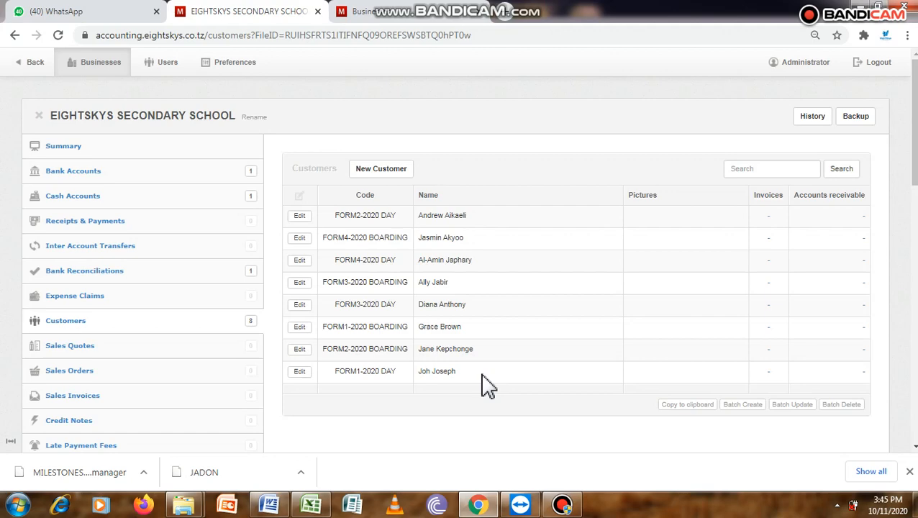
{"action": "left_click", "coordinate": [268, 504]}
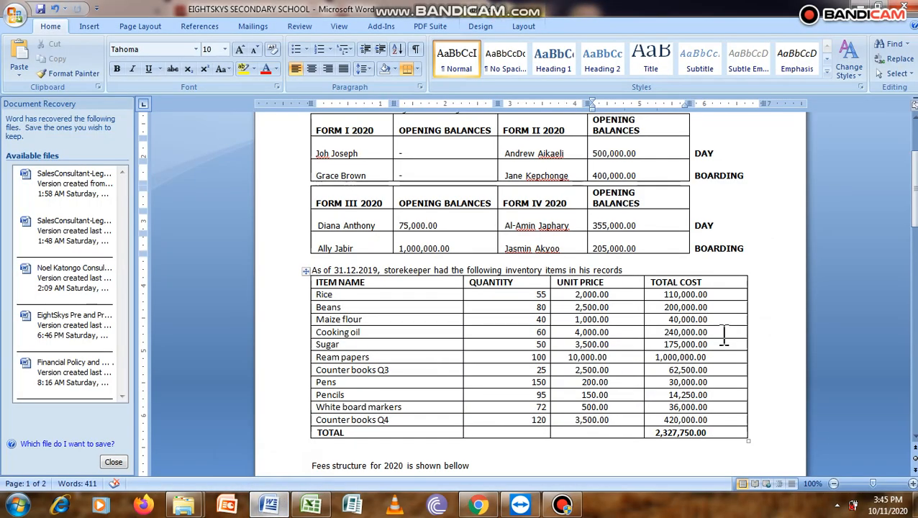
{"action": "left_click_drag", "start_coordinate": [915, 185], "coordinate": [914, 255]}
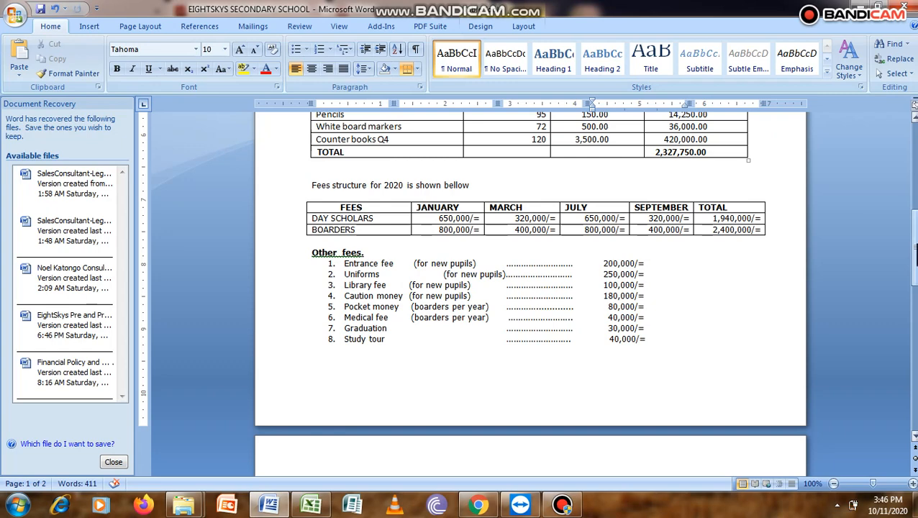
{"action": "left_click_drag", "start_coordinate": [914, 256], "coordinate": [915, 317]}
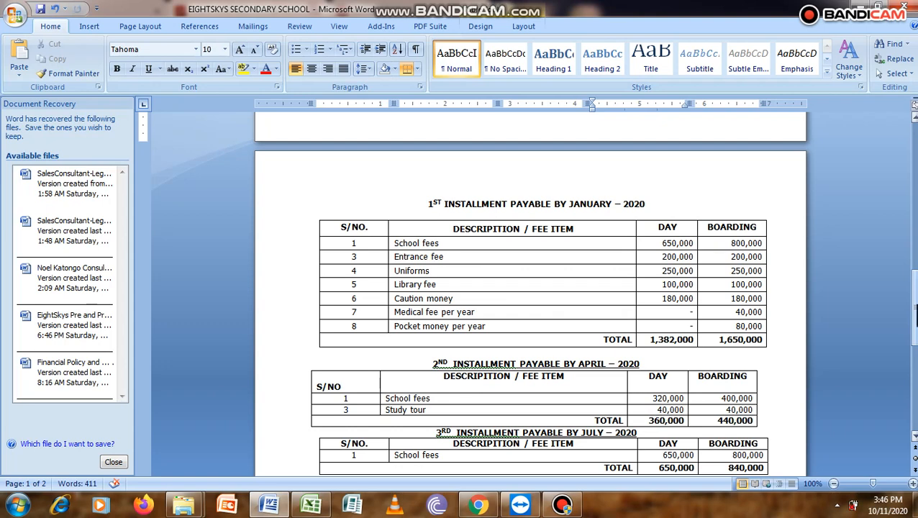
{"action": "left_click_drag", "start_coordinate": [912, 311], "coordinate": [913, 269]}
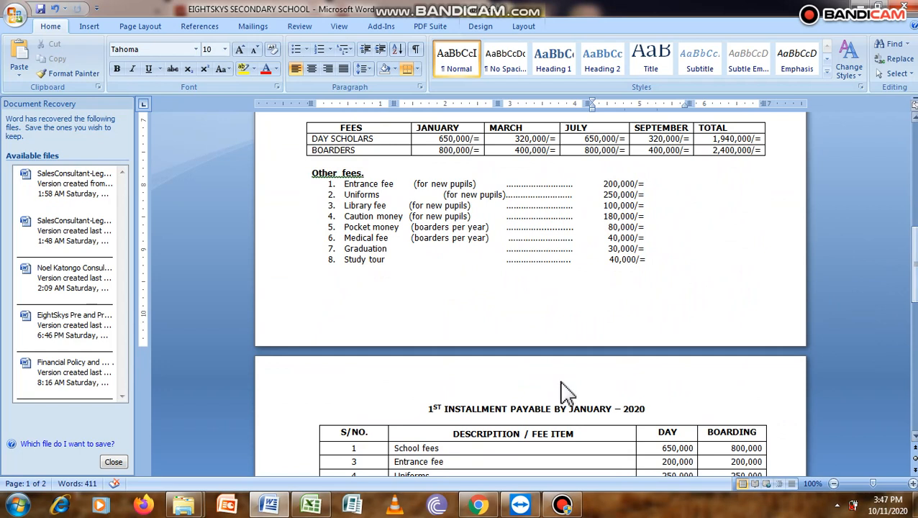
Step: Switch back to the browser and open the Chart of Accounts from the business settings
{"action": "left_click", "coordinate": [480, 504]}
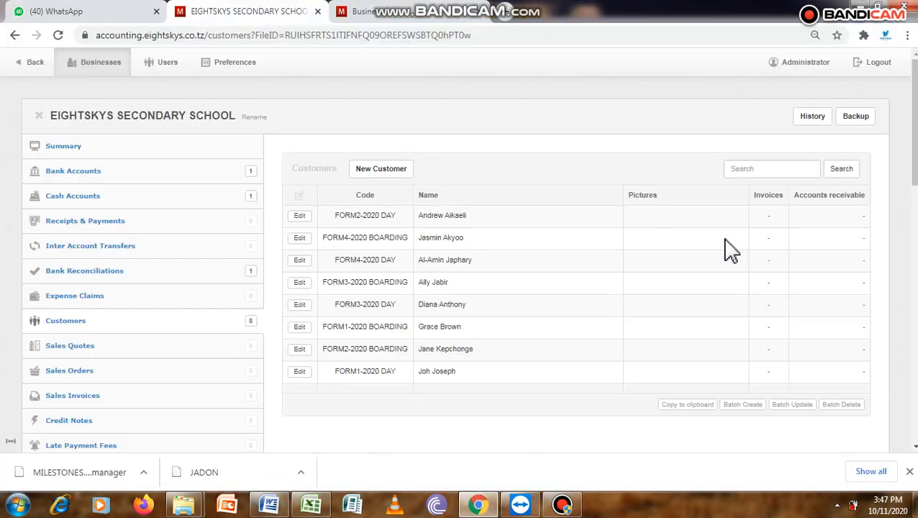
{"action": "scroll", "coordinate": [461, 252], "scroll_direction": "down", "scroll_amount": 5}
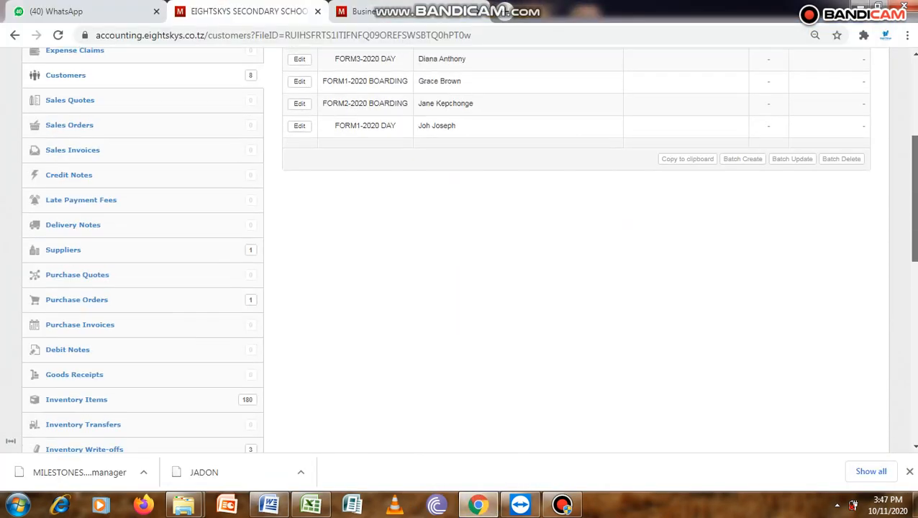
{"action": "left_click_drag", "start_coordinate": [915, 249], "coordinate": [916, 151]}
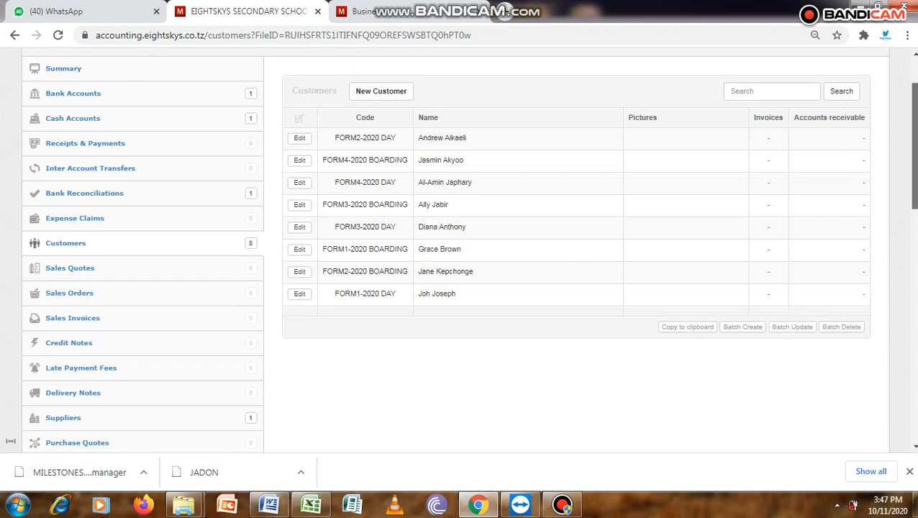
{"action": "left_click_drag", "start_coordinate": [914, 165], "coordinate": [914, 417]}
{"action": "left_click", "coordinate": [63, 310]}
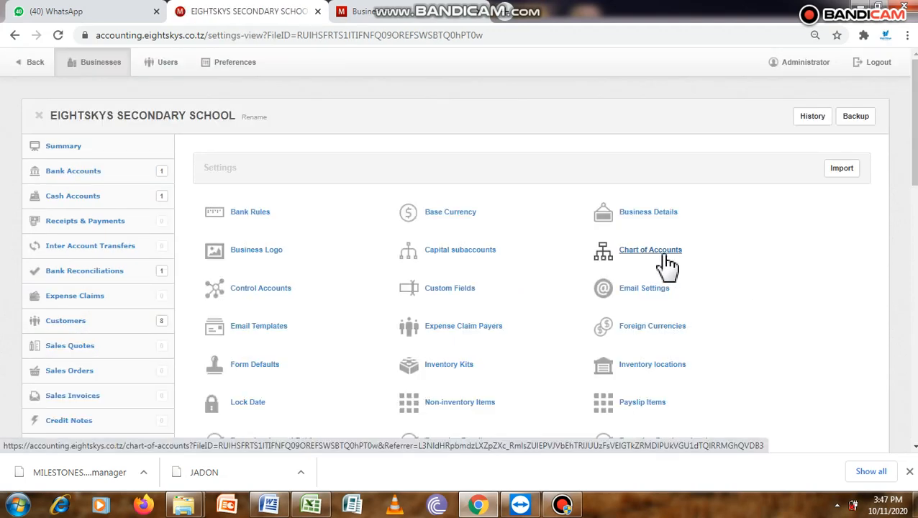
{"action": "left_click", "coordinate": [656, 253]}
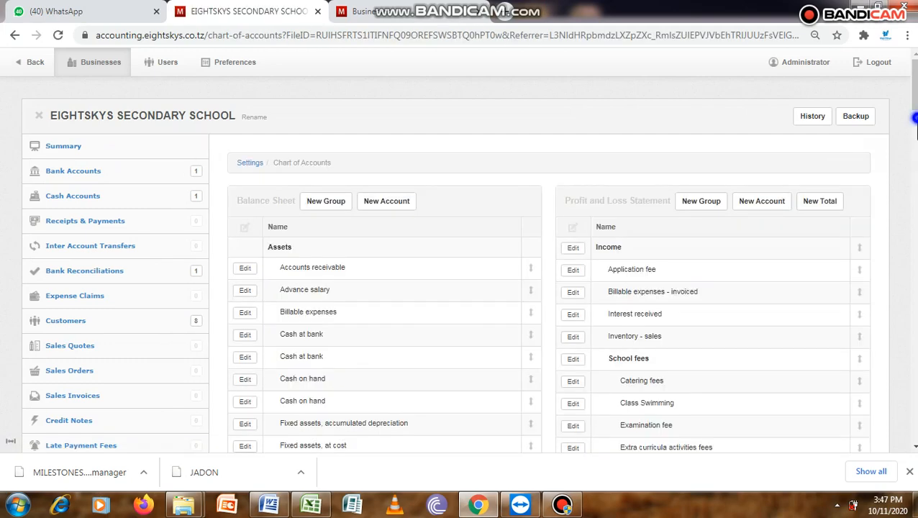
Step: Examine the income accounts under the School fees group, including the Tuition fee account
{"action": "left_click", "coordinate": [911, 117]}
{"action": "scroll", "coordinate": [911, 118], "scroll_direction": "up", "scroll_amount": 3}
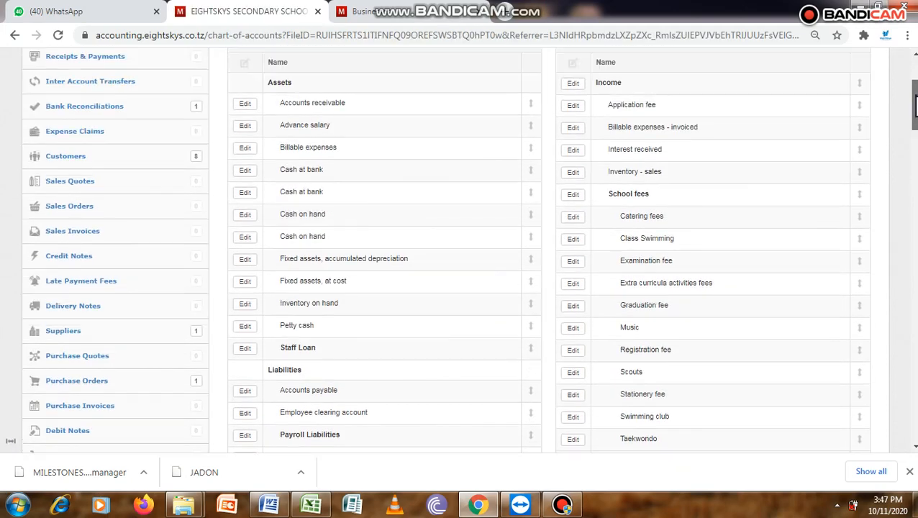
{"action": "double_click", "coordinate": [644, 188]}
{"action": "left_click_drag", "start_coordinate": [623, 189], "coordinate": [613, 188]}
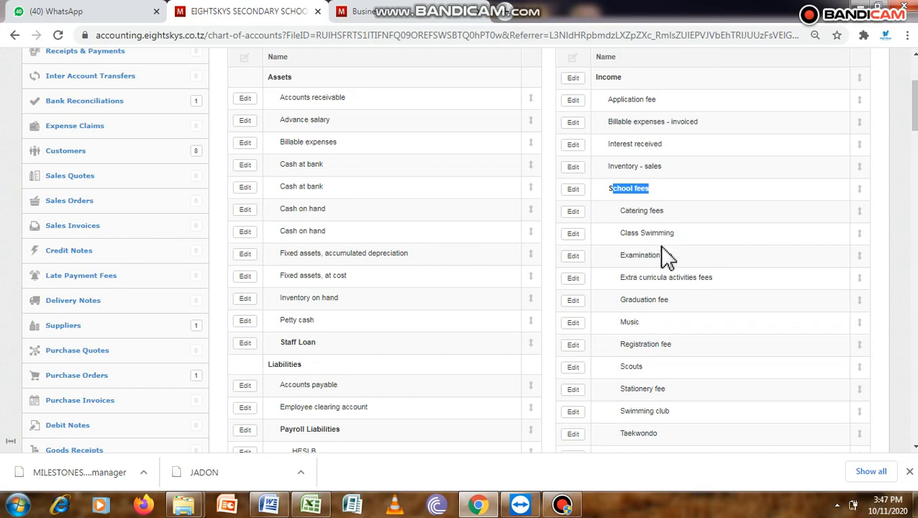
{"action": "left_click_drag", "start_coordinate": [621, 210], "coordinate": [682, 439]}
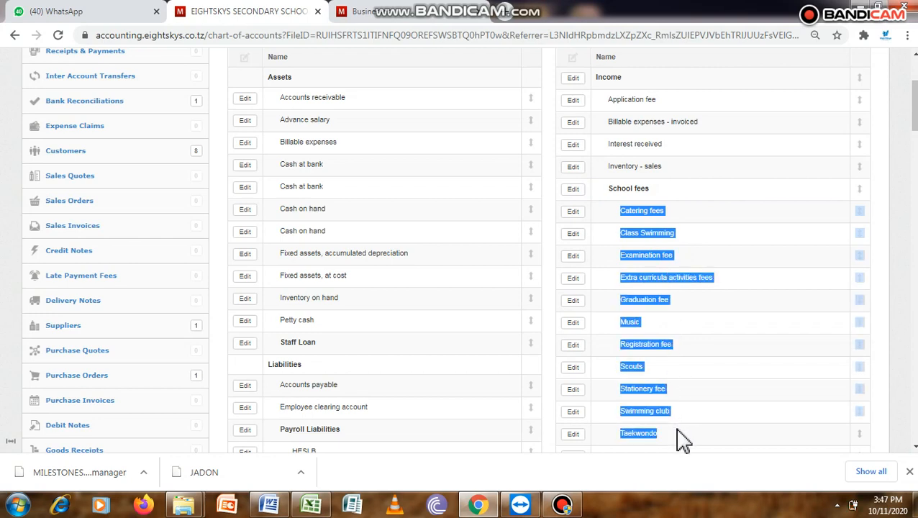
{"action": "left_click", "coordinate": [689, 260]}
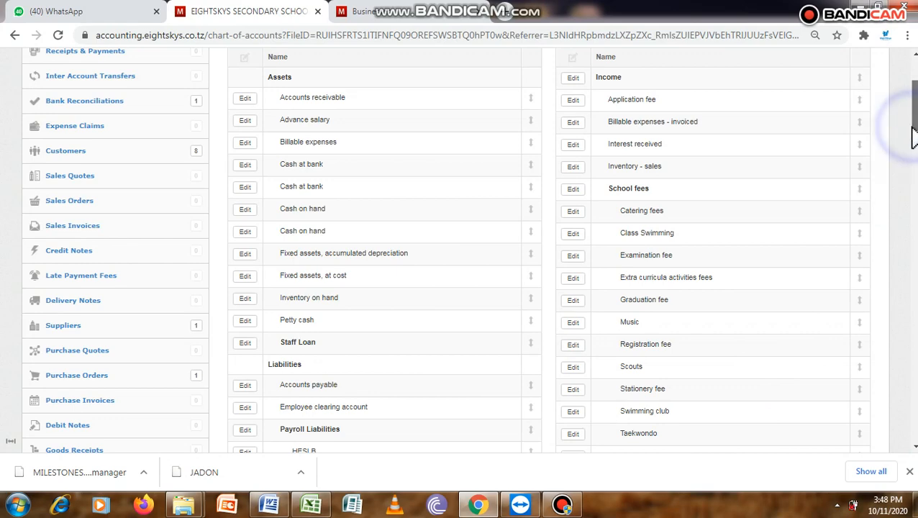
{"action": "scroll", "coordinate": [912, 137], "scroll_direction": "up", "scroll_amount": 1}
{"action": "scroll", "coordinate": [916, 144], "scroll_direction": "down", "scroll_amount": 1}
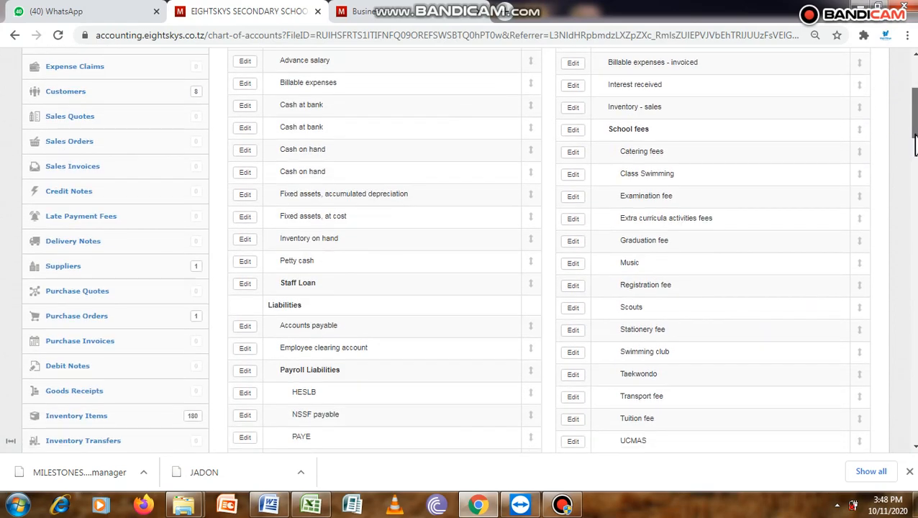
{"action": "left_click", "coordinate": [652, 418]}
{"action": "triple_click", "coordinate": [644, 418]}
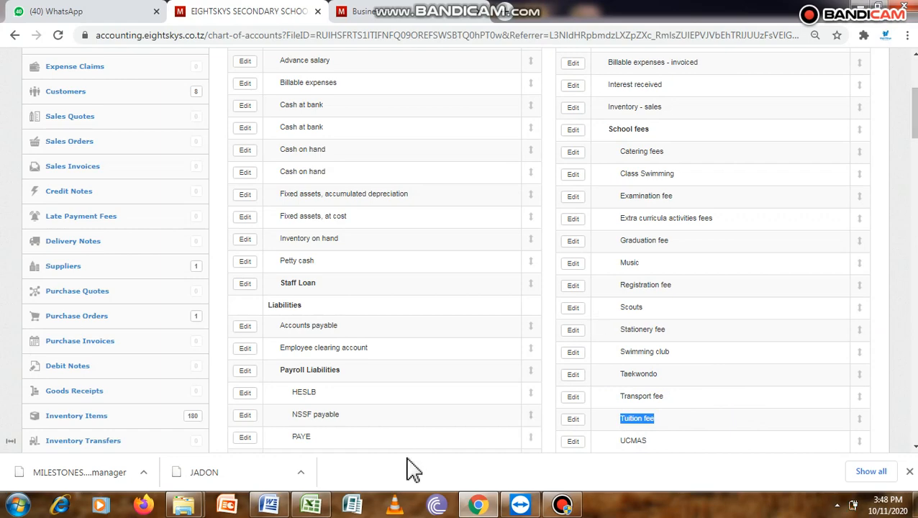
Step: Switch to the Word document and check the day scholar and boarder fees and the entrance fee amount
{"action": "left_click", "coordinate": [271, 504]}
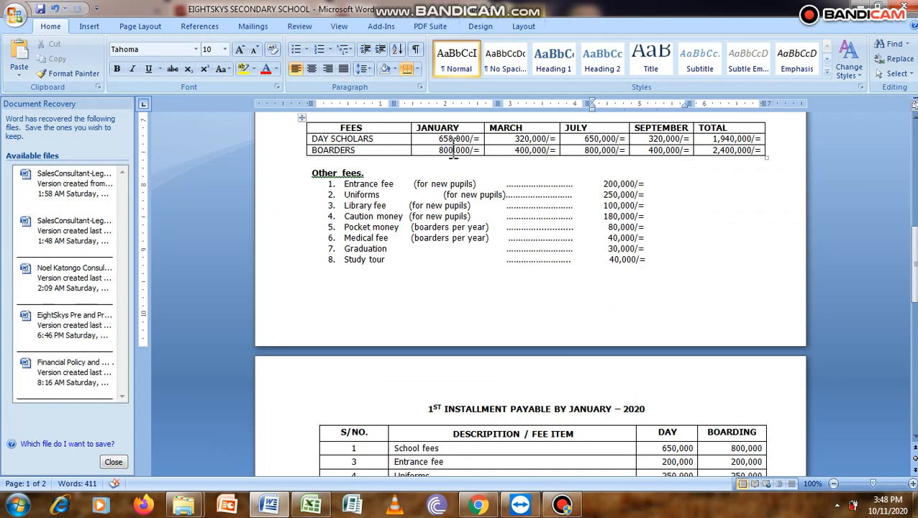
{"action": "left_click_drag", "start_coordinate": [438, 142], "coordinate": [594, 140]}
{"action": "left_click_drag", "start_coordinate": [726, 155], "coordinate": [729, 153]}
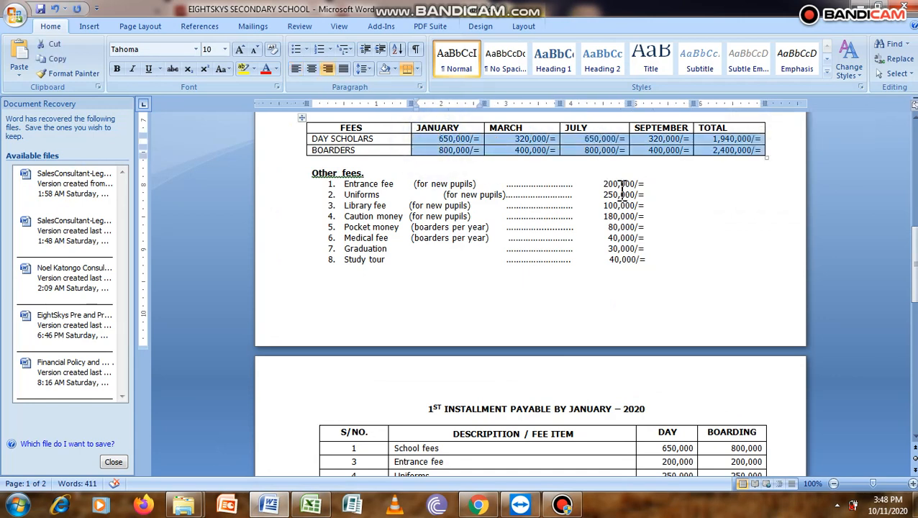
{"action": "left_click_drag", "start_coordinate": [603, 184], "coordinate": [633, 185]}
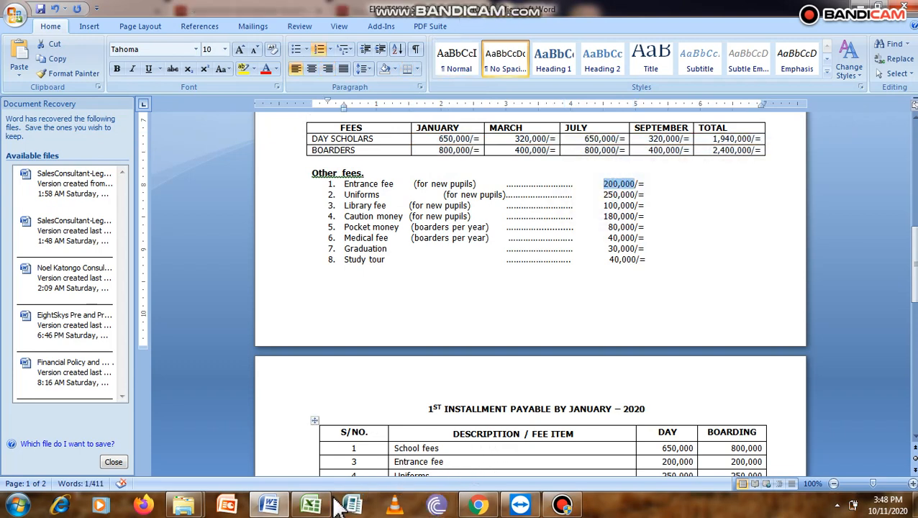
Step: Switch back to the browser and rename the Application fee income account to Entrance fees
{"action": "left_click", "coordinate": [479, 506]}
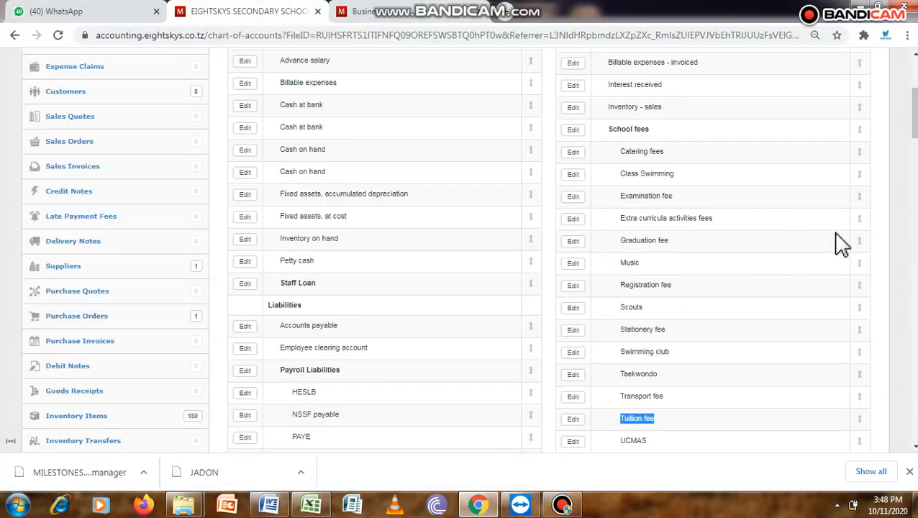
{"action": "left_click_drag", "start_coordinate": [914, 126], "coordinate": [914, 112]}
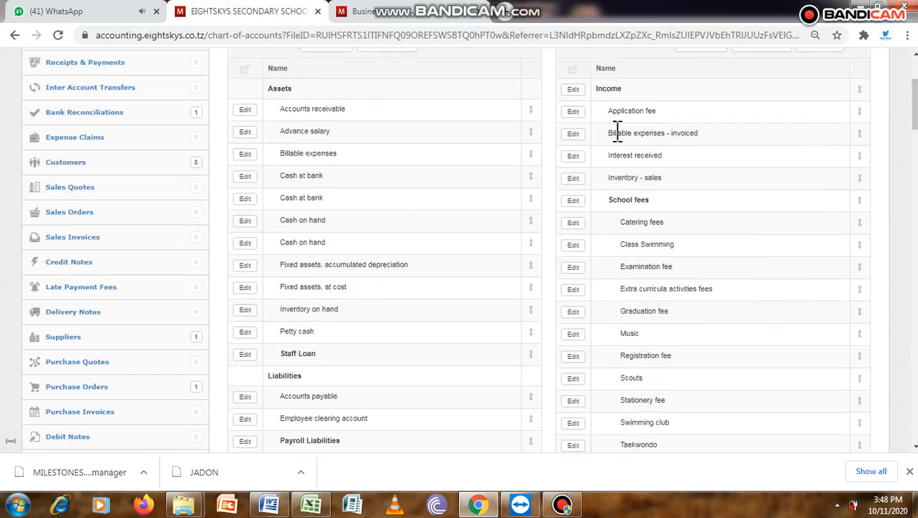
{"action": "left_click", "coordinate": [575, 114]}
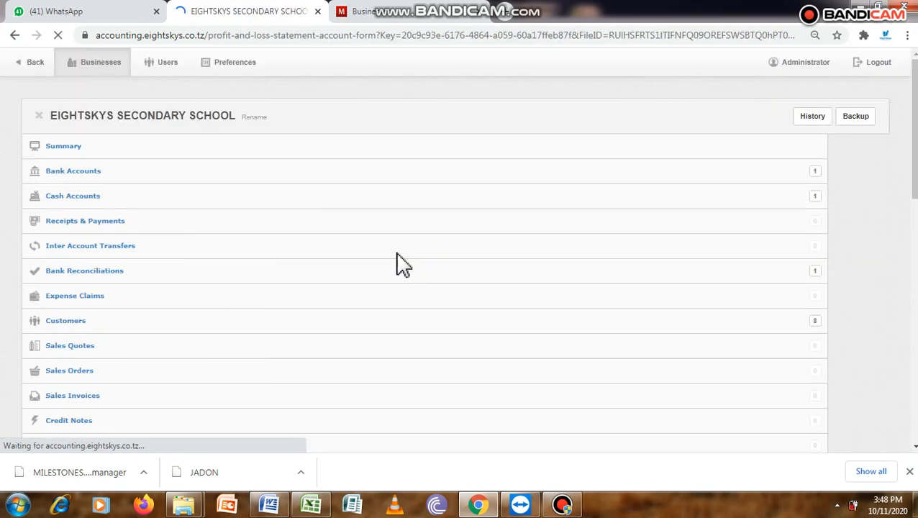
{"action": "left_click", "coordinate": [388, 256]}
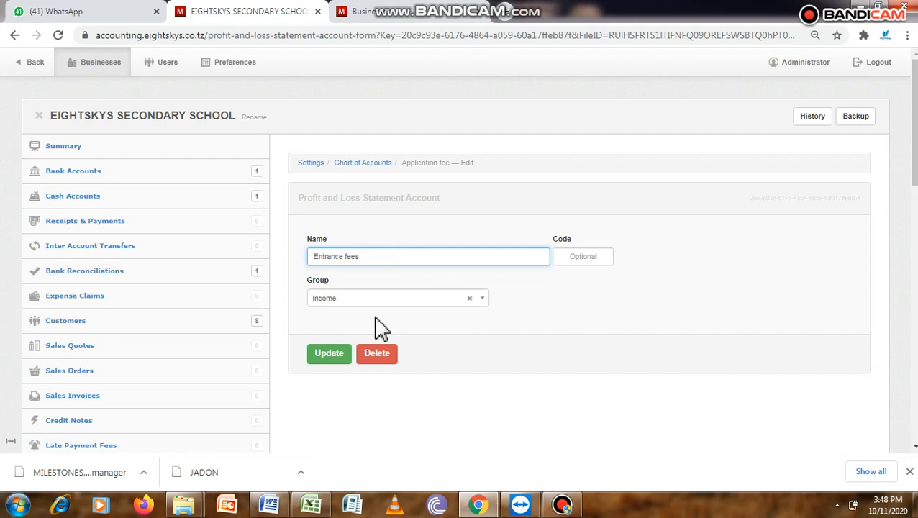
{"action": "left_click", "coordinate": [335, 354]}
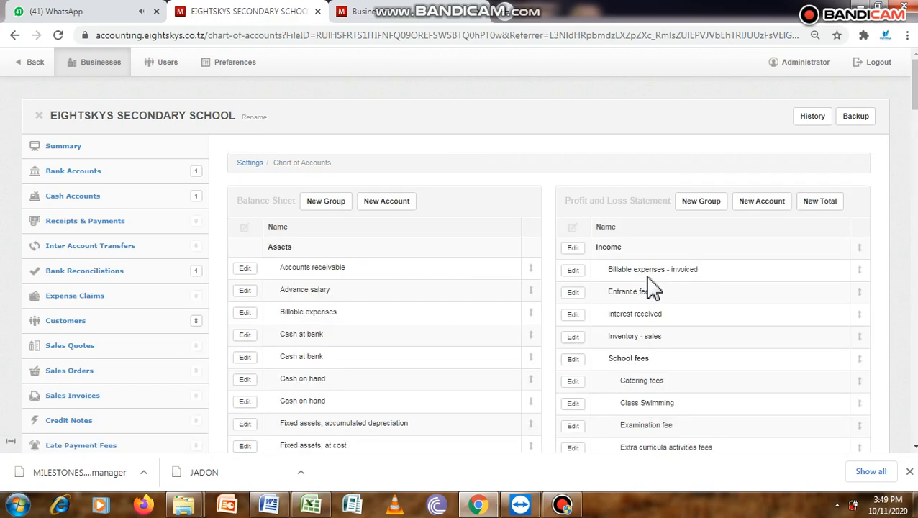
Step: Move the Entrance fees account into the Income → School fees group
{"action": "left_click", "coordinate": [575, 293]}
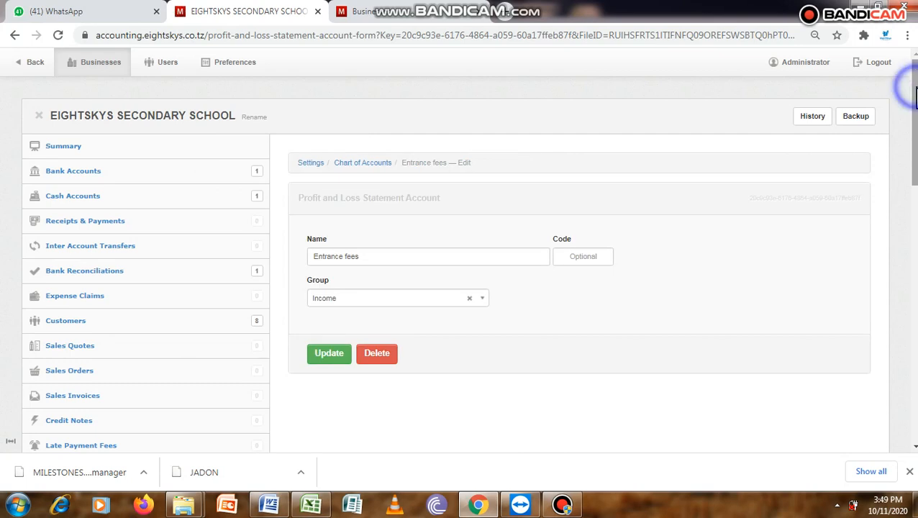
{"action": "scroll", "coordinate": [915, 92], "scroll_direction": "down", "scroll_amount": 1}
{"action": "left_click", "coordinate": [485, 231]}
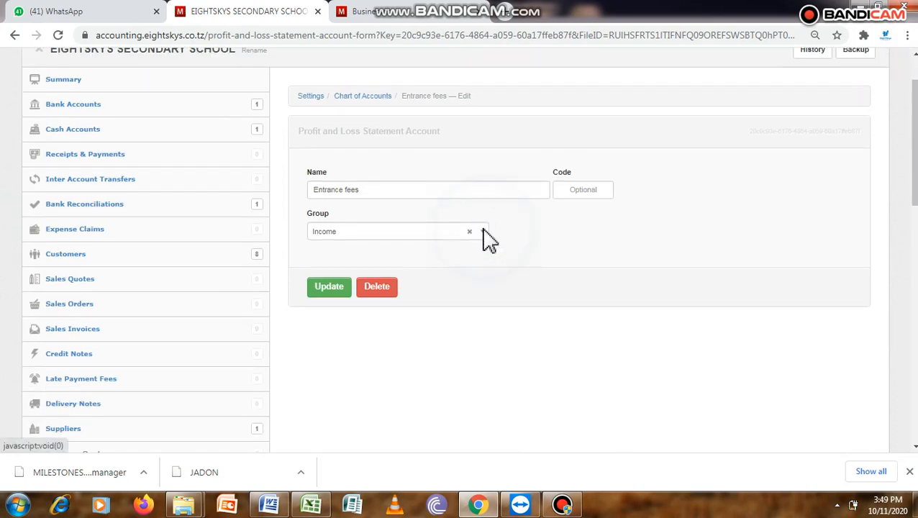
{"action": "left_click", "coordinate": [392, 282]}
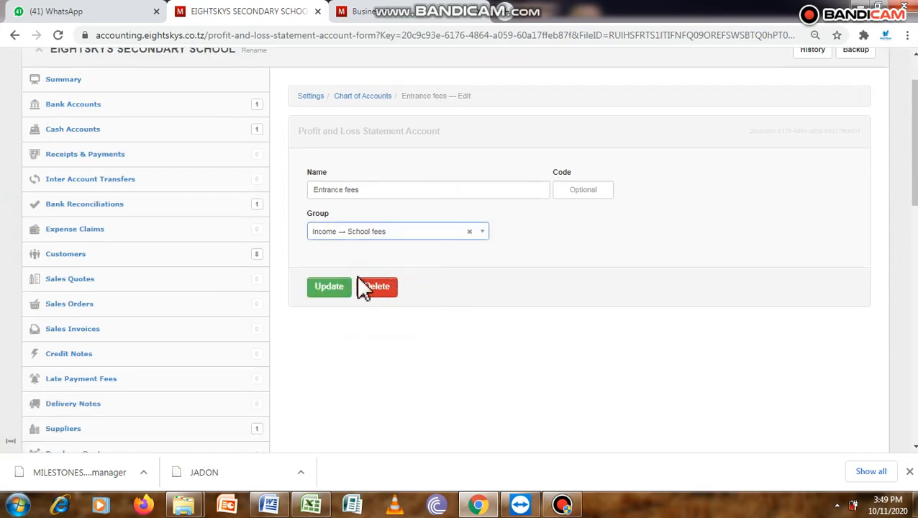
{"action": "left_click", "coordinate": [340, 291]}
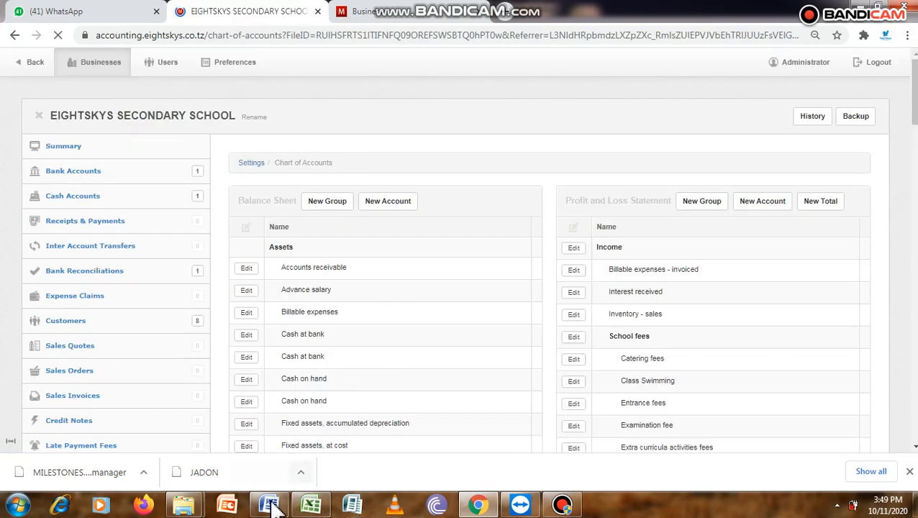
Step: Compare the other fees listed in the Word document with the School fees accounts, checking for a Uniform fee account
{"action": "left_click", "coordinate": [270, 506]}
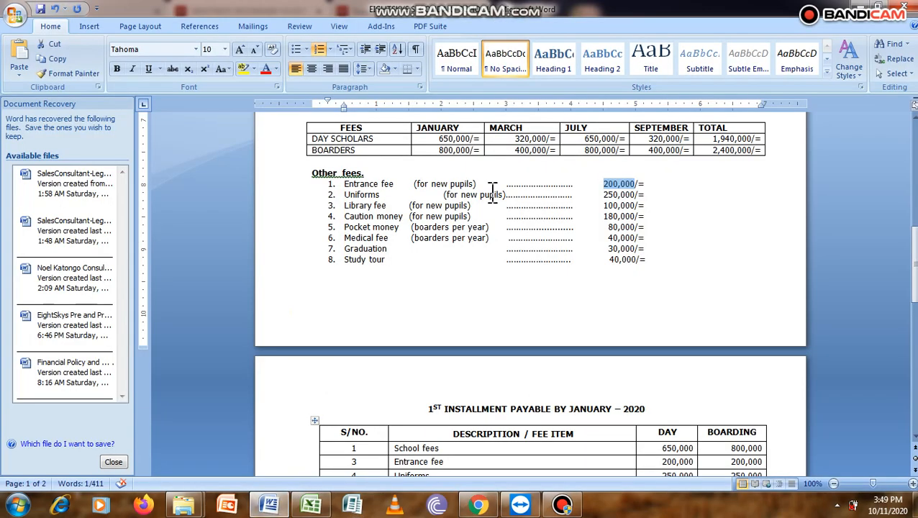
{"action": "left_click", "coordinate": [274, 504]}
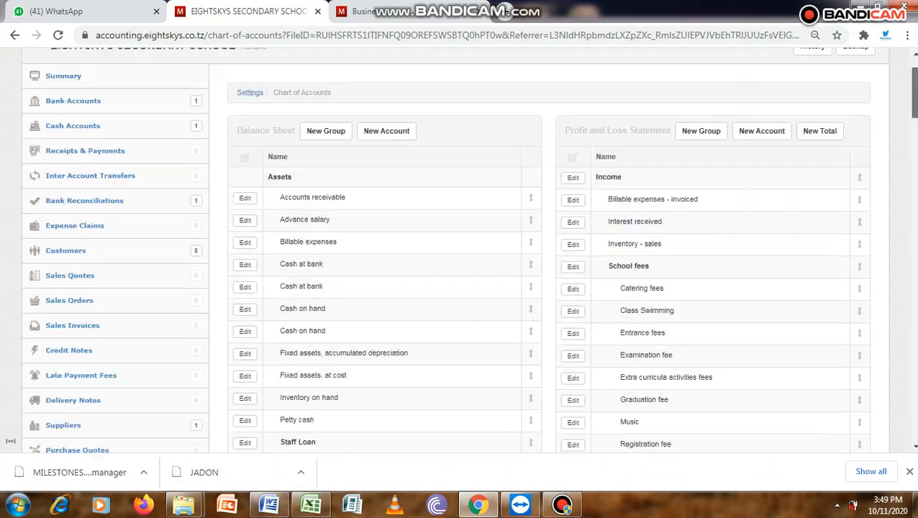
{"action": "scroll", "coordinate": [914, 111], "scroll_direction": "down", "scroll_amount": 4}
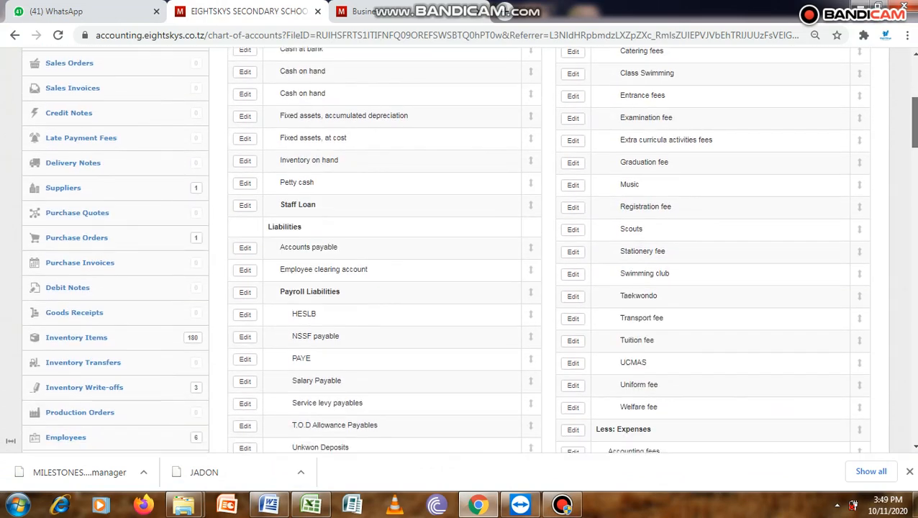
{"action": "left_click", "coordinate": [660, 383]}
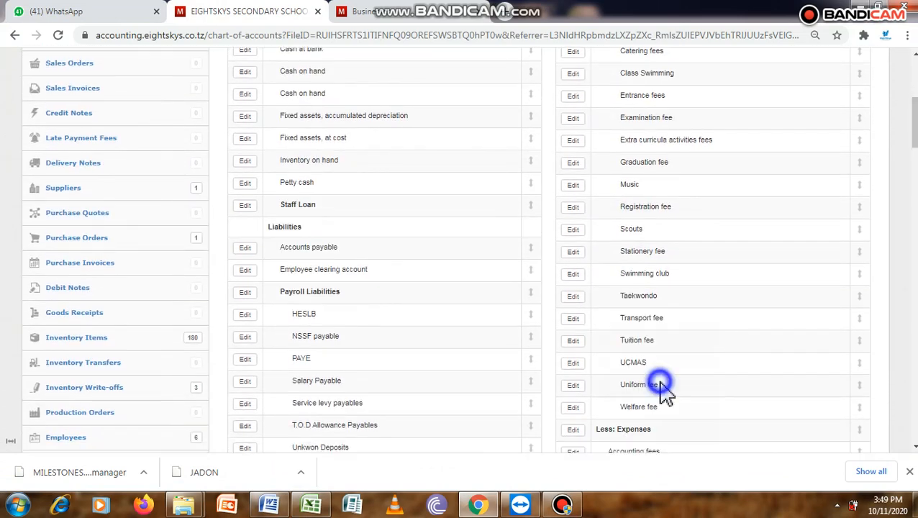
{"action": "left_click_drag", "start_coordinate": [662, 389], "coordinate": [619, 383]}
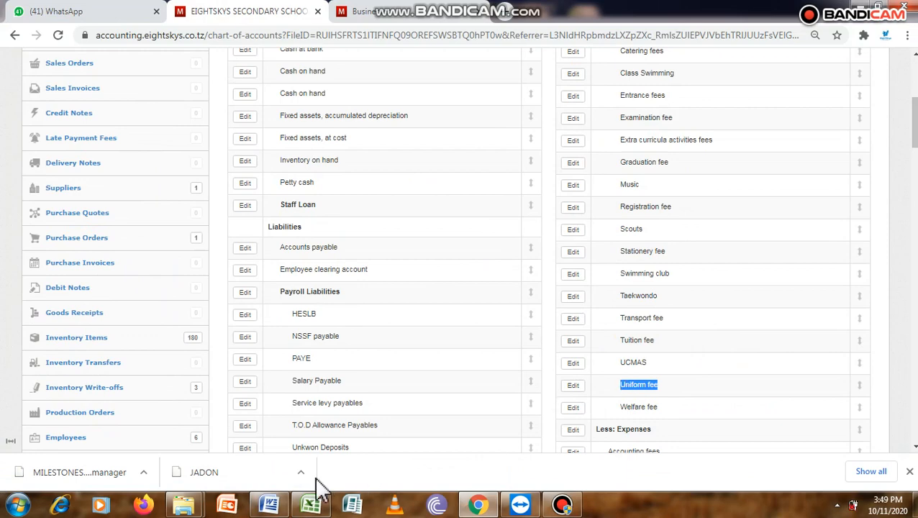
{"action": "left_click", "coordinate": [478, 505]}
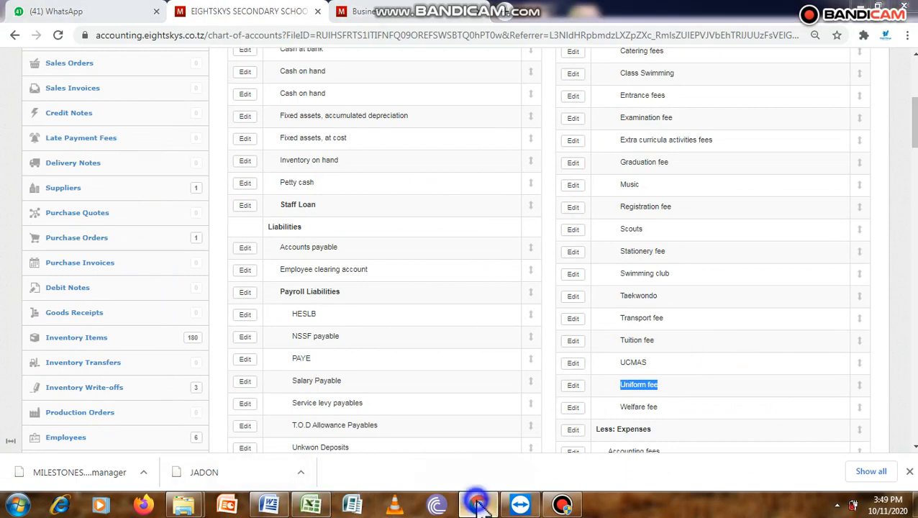
{"action": "left_click", "coordinate": [271, 506]}
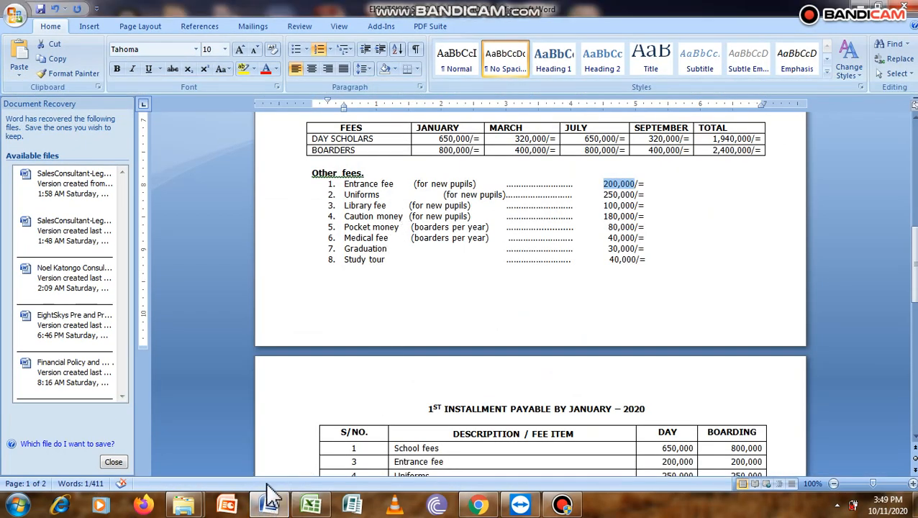
{"action": "left_click", "coordinate": [478, 505]}
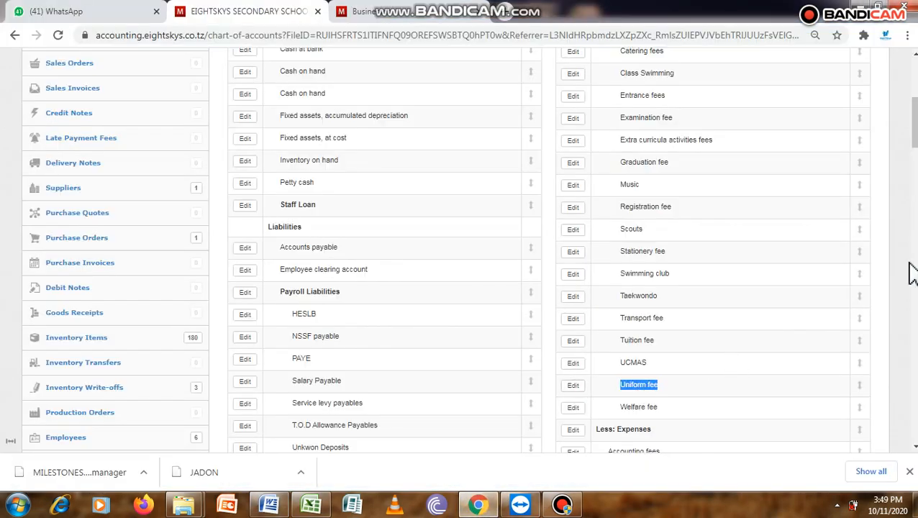
Step: Rename the Scouts income account to Library fees, keeping it in the Income → School fees group
{"action": "left_click", "coordinate": [574, 230]}
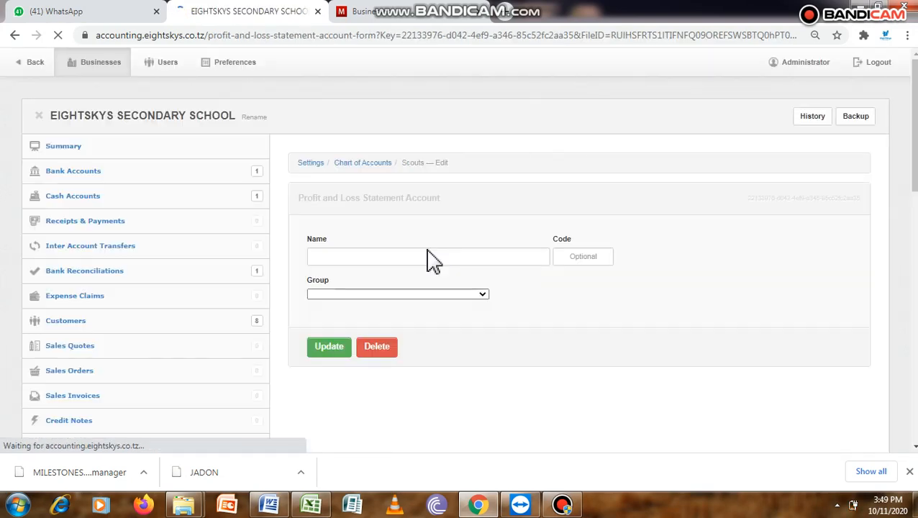
{"action": "left_click", "coordinate": [386, 257]}
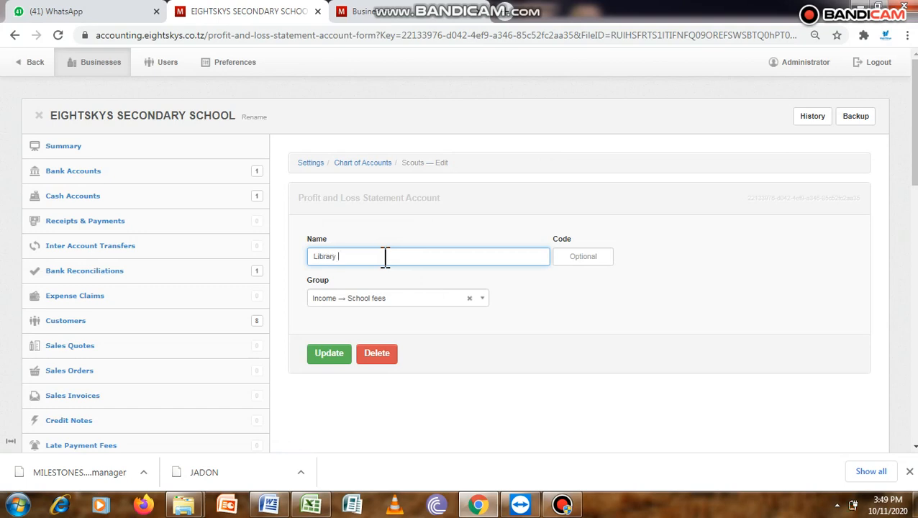
{"action": "type", "text": "Library fees"}
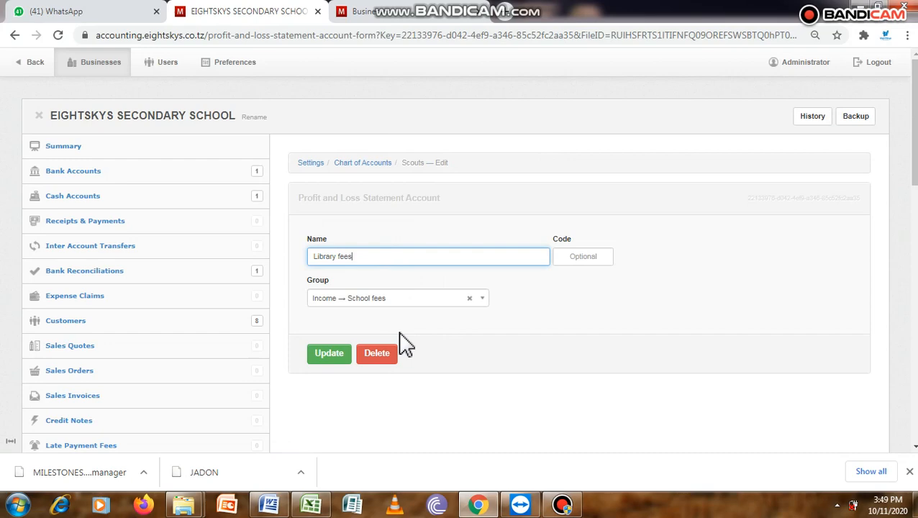
{"action": "left_click", "coordinate": [329, 354]}
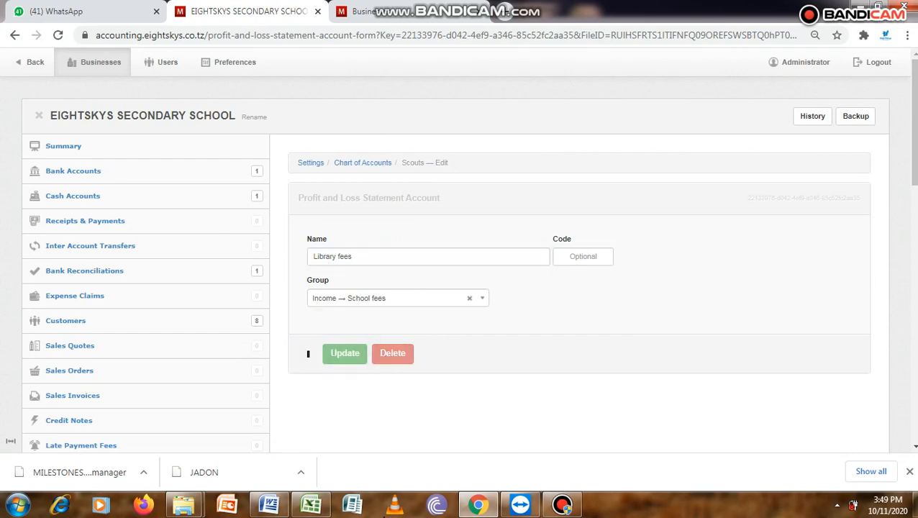
Step: Switch to the Word document to check which other fees follow the library fee, and return to the browser
{"action": "left_click", "coordinate": [311, 505]}
{"action": "left_click", "coordinate": [311, 506]}
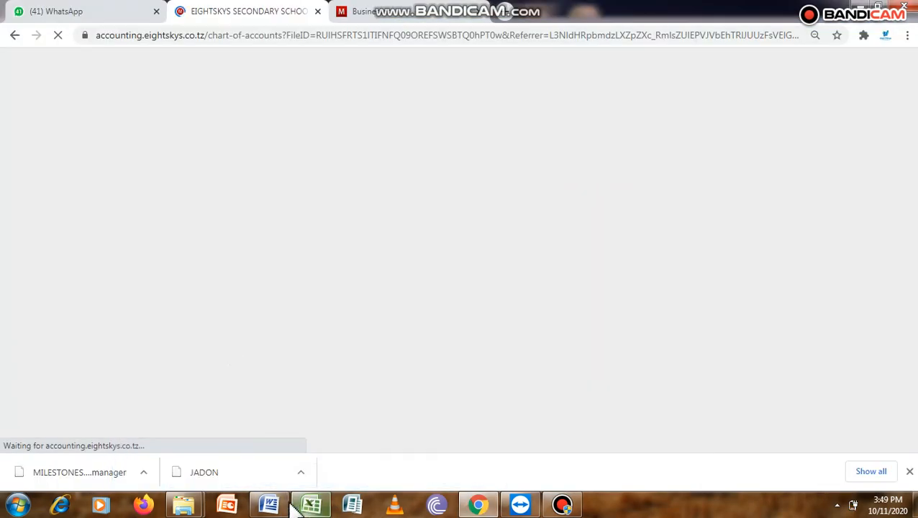
{"action": "left_click", "coordinate": [272, 506]}
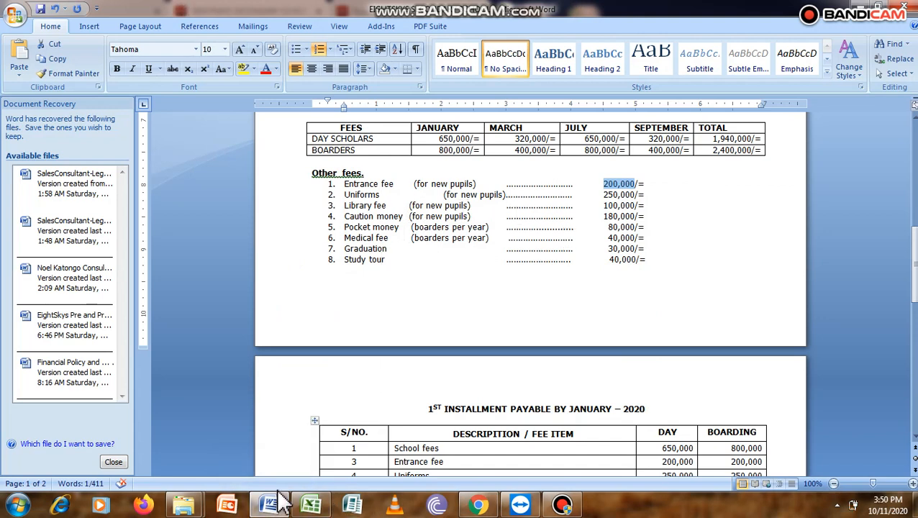
{"action": "left_click", "coordinate": [475, 500]}
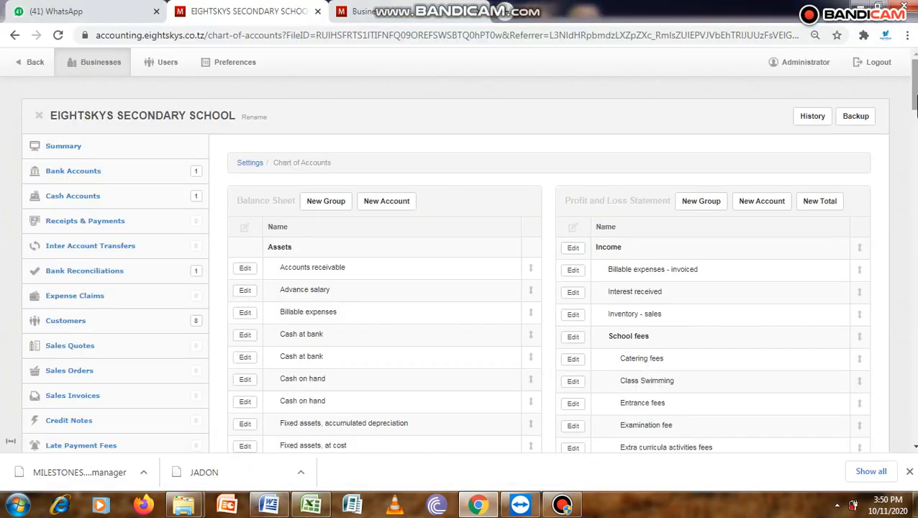
{"action": "scroll", "coordinate": [915, 104], "scroll_direction": "down", "scroll_amount": 5}
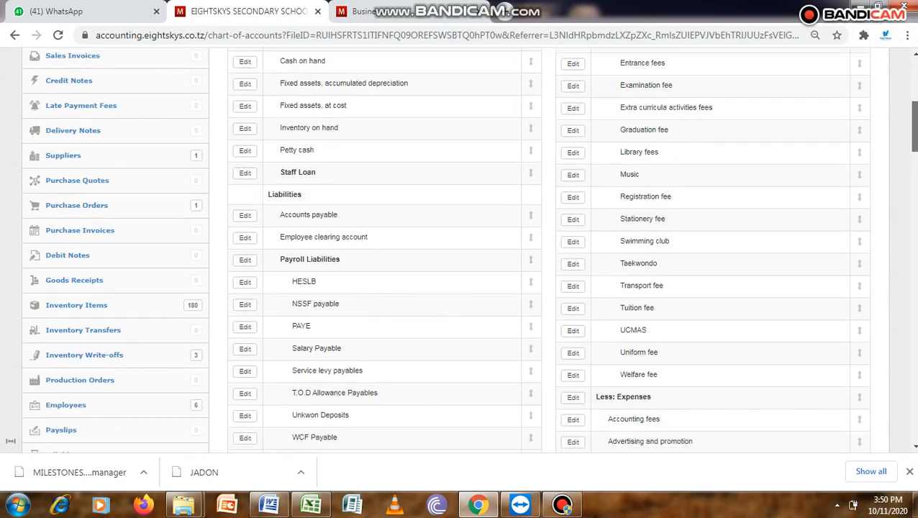
{"action": "left_click_drag", "start_coordinate": [915, 144], "coordinate": [915, 141]}
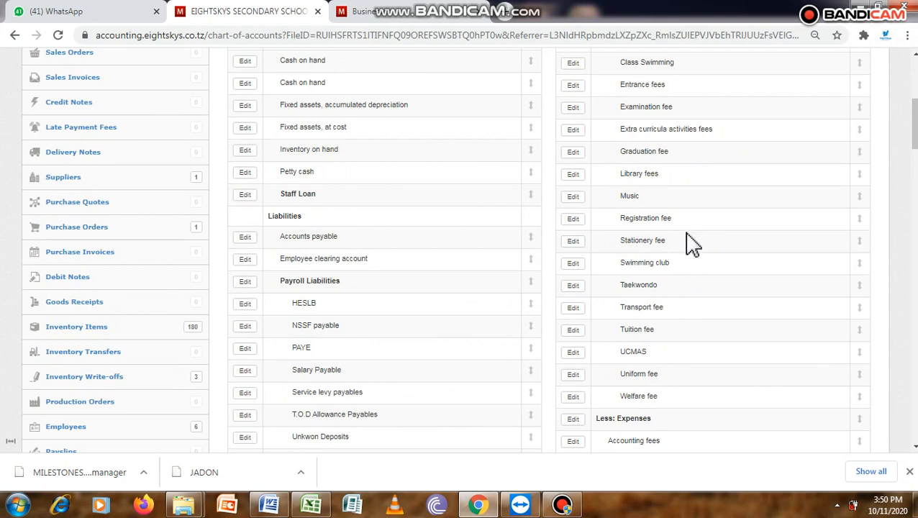
{"action": "left_click", "coordinate": [576, 352]}
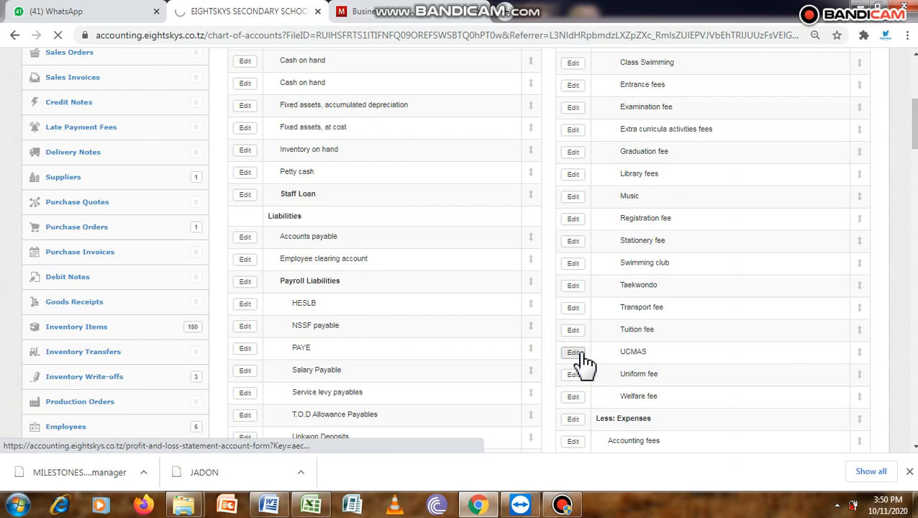
{"action": "left_click", "coordinate": [377, 257]}
{"action": "key", "text": "BackSpace"}
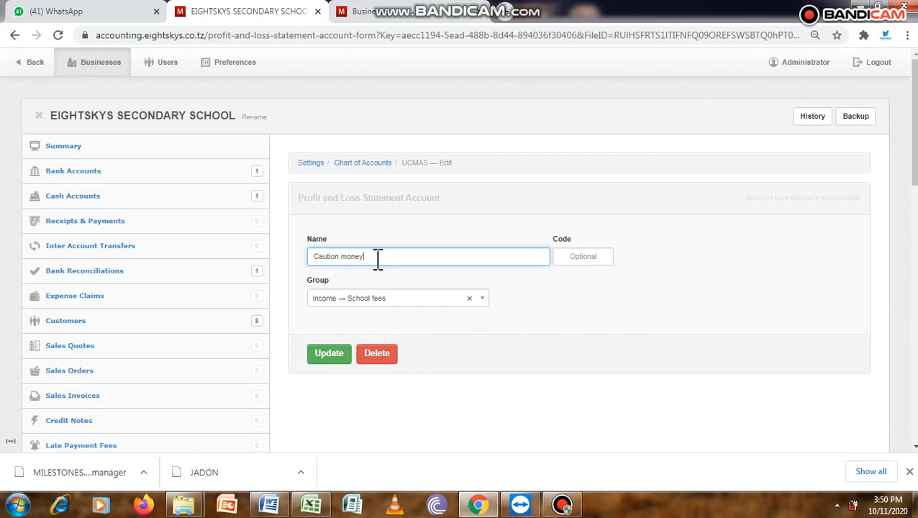
{"action": "left_click", "coordinate": [481, 298]}
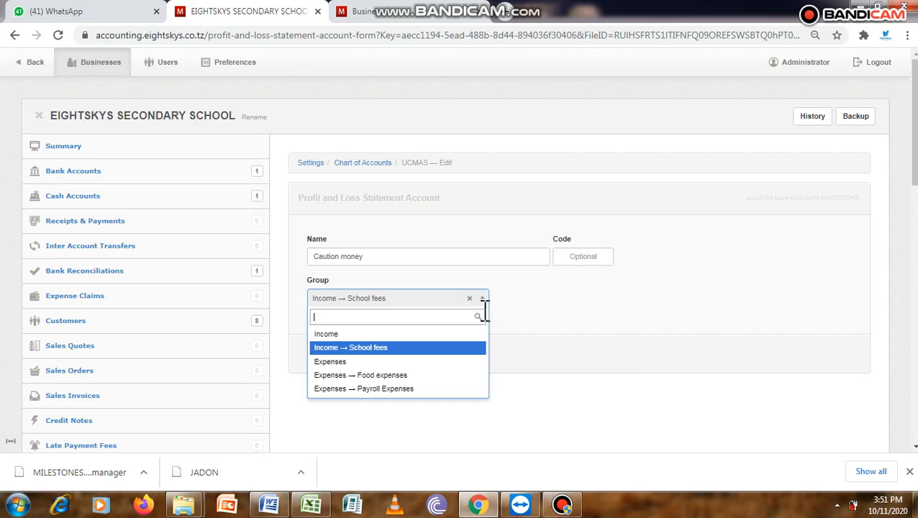
{"action": "left_click", "coordinate": [529, 325]}
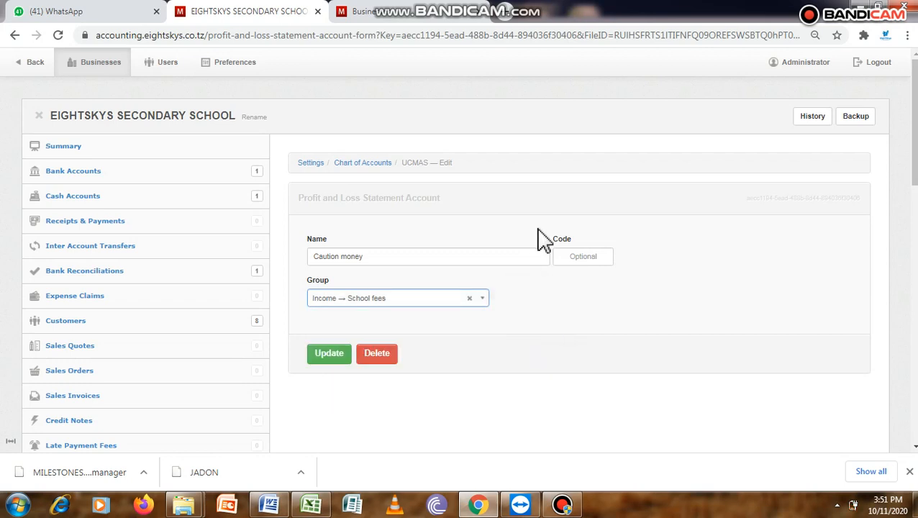
{"action": "left_click", "coordinate": [34, 66]}
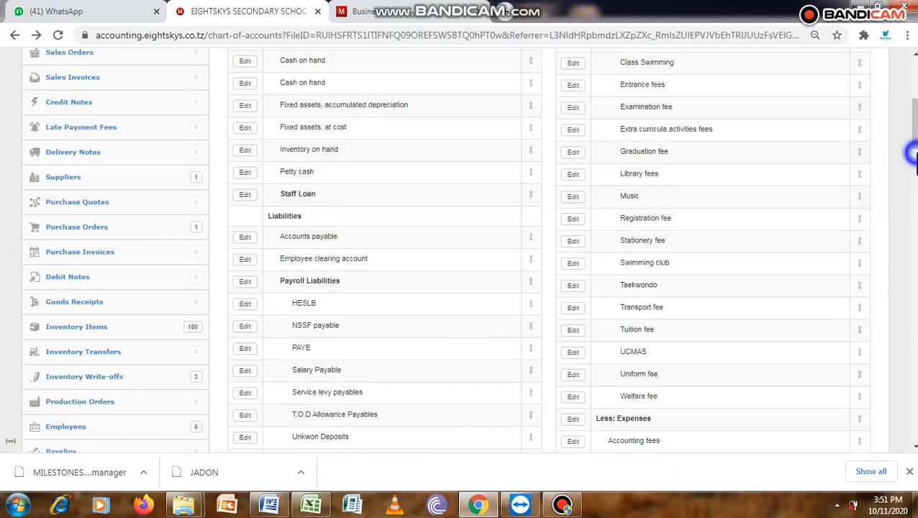
Step: Create a balance sheet account named Caution money in the Liabilities group
{"action": "left_click", "coordinate": [915, 153]}
{"action": "left_click_drag", "start_coordinate": [915, 153], "coordinate": [915, 85]}
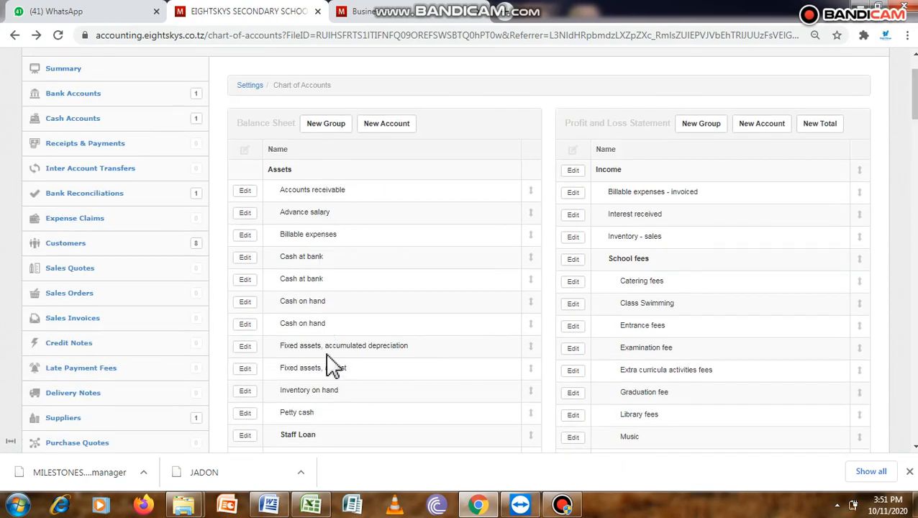
{"action": "left_click_drag", "start_coordinate": [916, 94], "coordinate": [915, 130]}
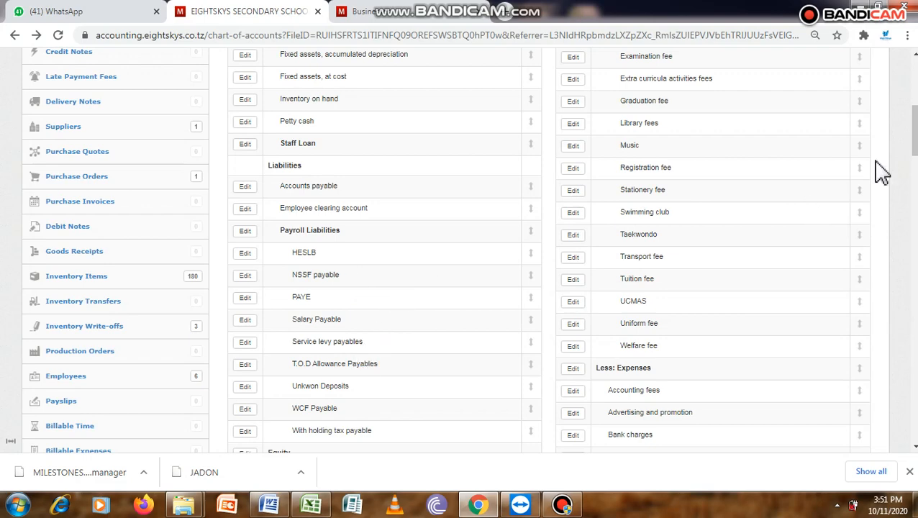
{"action": "left_click_drag", "start_coordinate": [913, 142], "coordinate": [914, 93]}
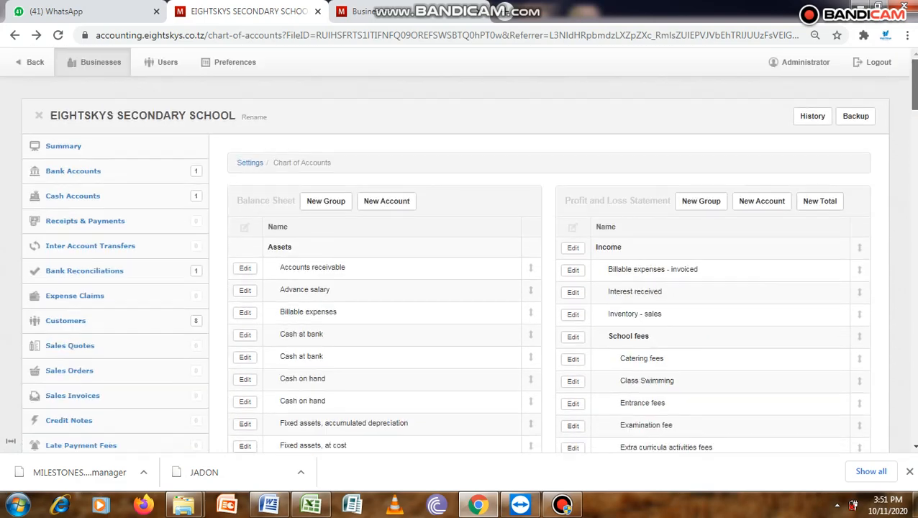
{"action": "left_click", "coordinate": [384, 202]}
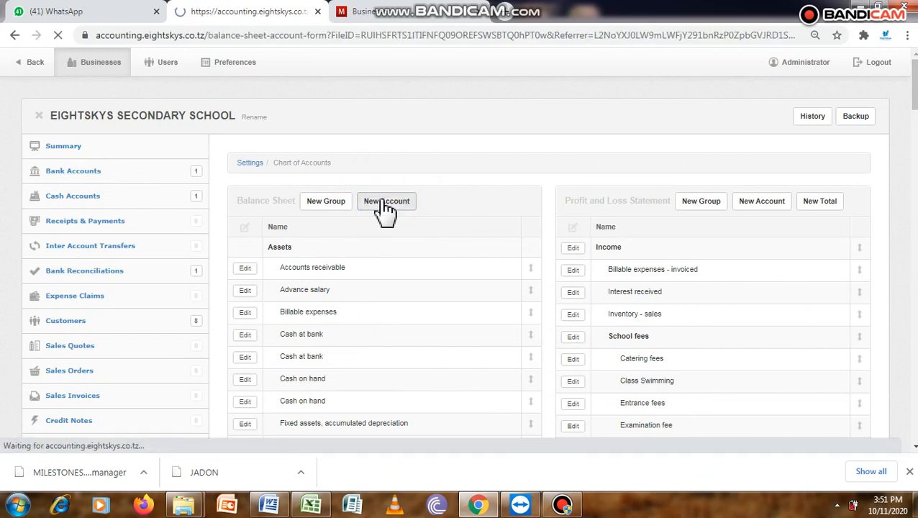
{"action": "left_click", "coordinate": [371, 255]}
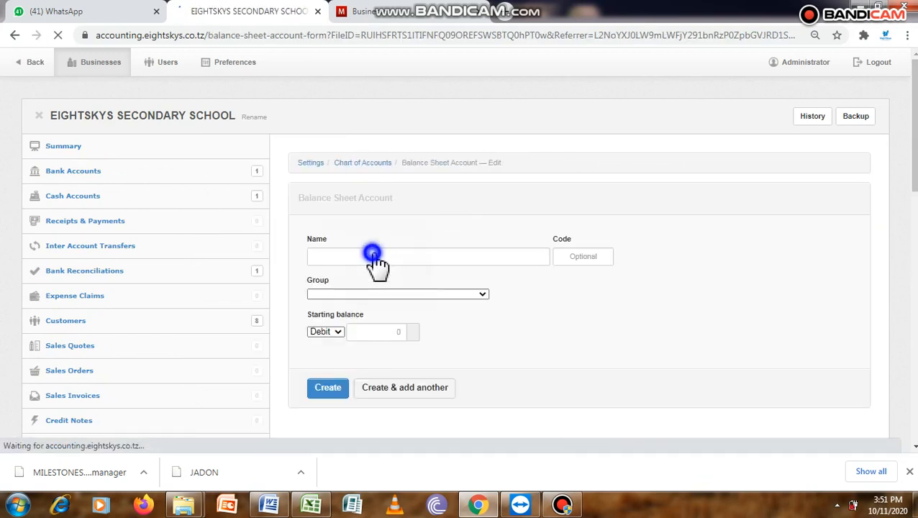
{"action": "type", "text": "Caution"}
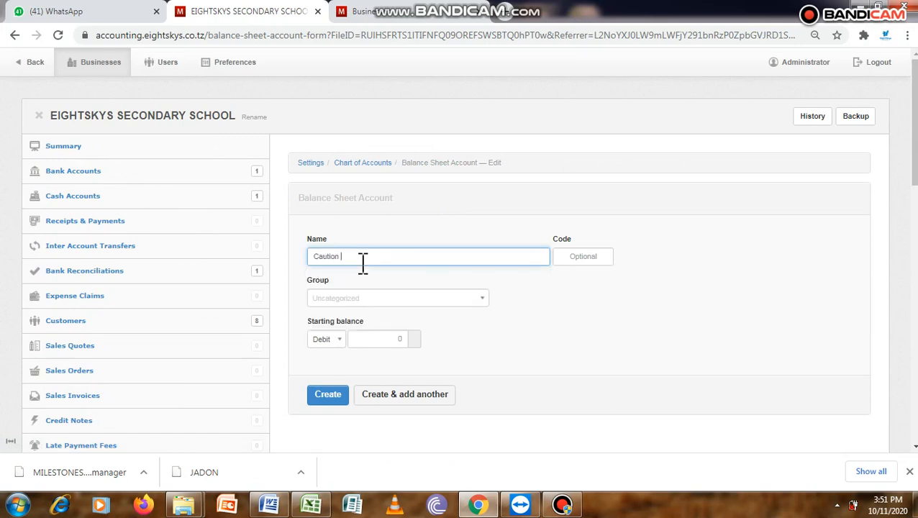
{"action": "type", "text": " money"}
{"action": "left_click", "coordinate": [468, 297]}
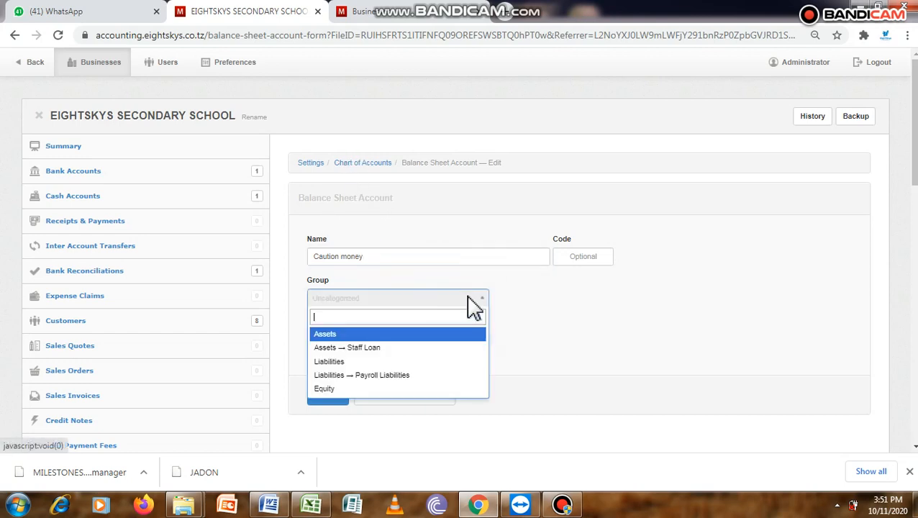
{"action": "left_click", "coordinate": [385, 363]}
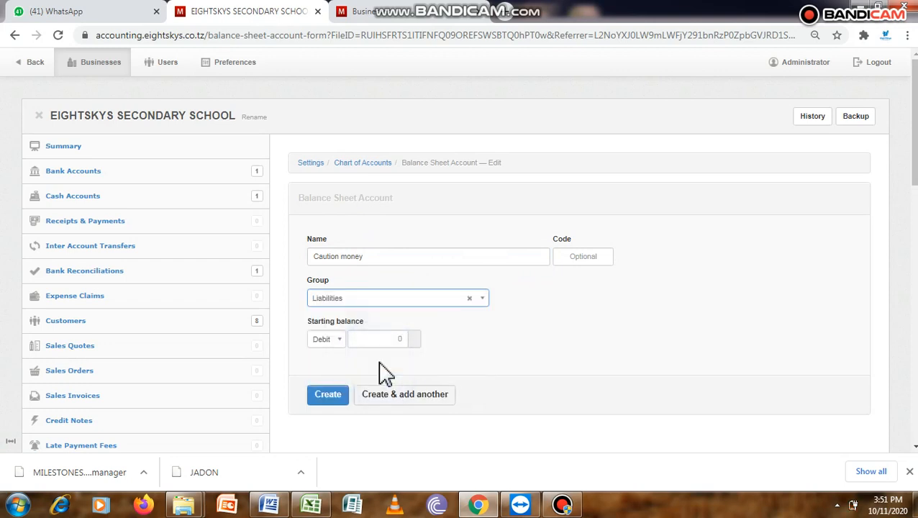
{"action": "left_click", "coordinate": [335, 397]}
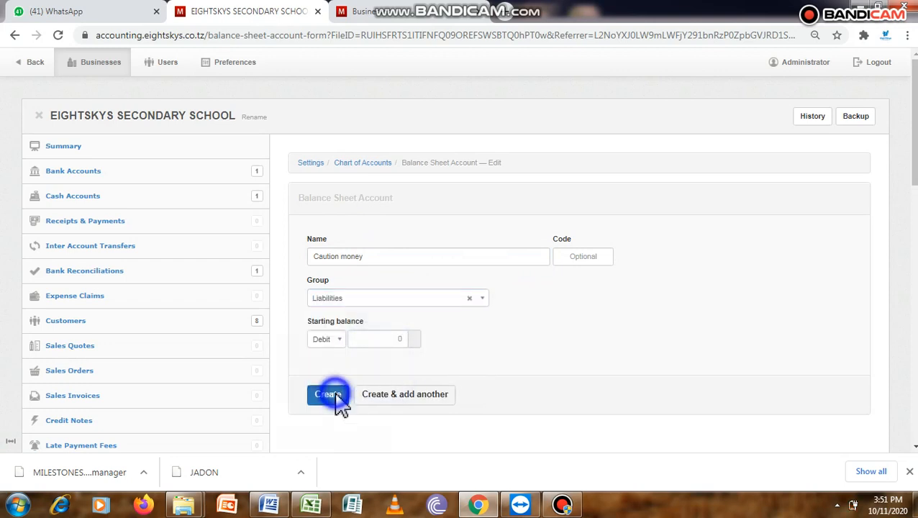
Step: Check the fee list in Word, and create a balance sheet account named Pocket money in the Liabilities group in the browser
{"action": "left_click", "coordinate": [485, 506]}
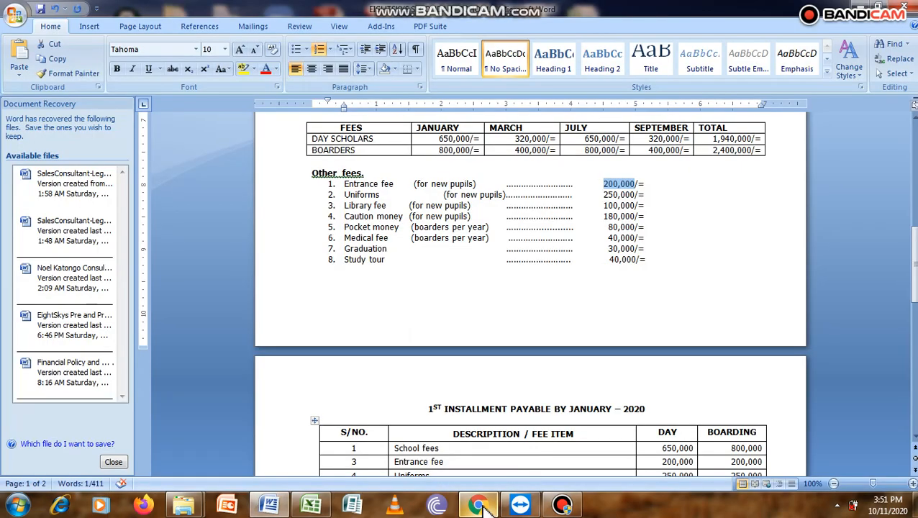
{"action": "key", "text": "alt+Tab"}
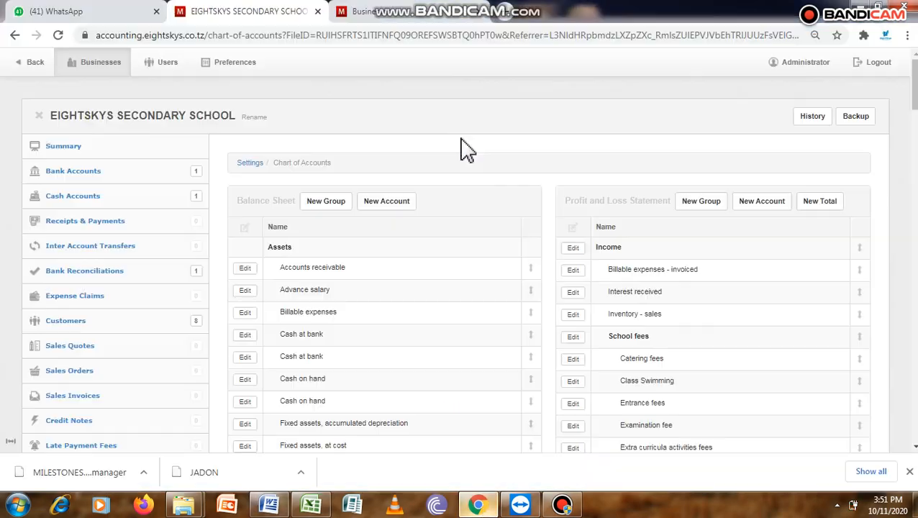
{"action": "left_click", "coordinate": [388, 205]}
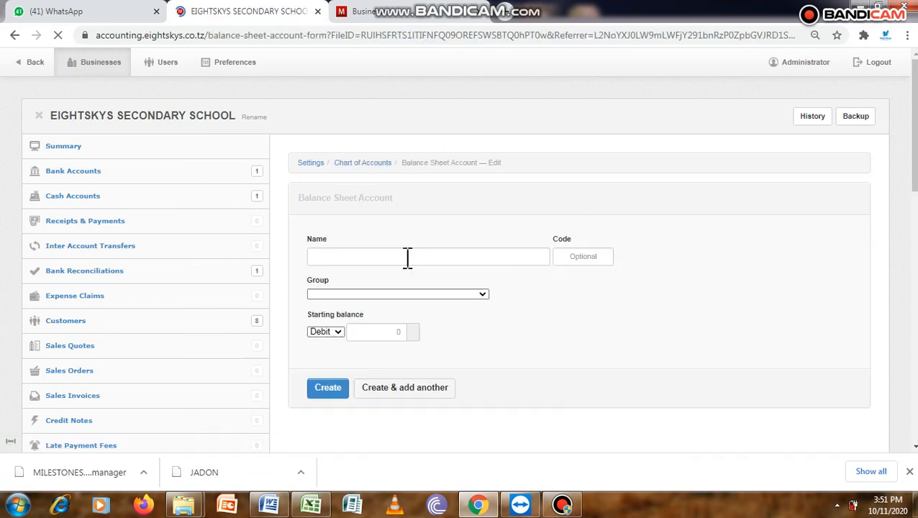
{"action": "left_click", "coordinate": [374, 256]}
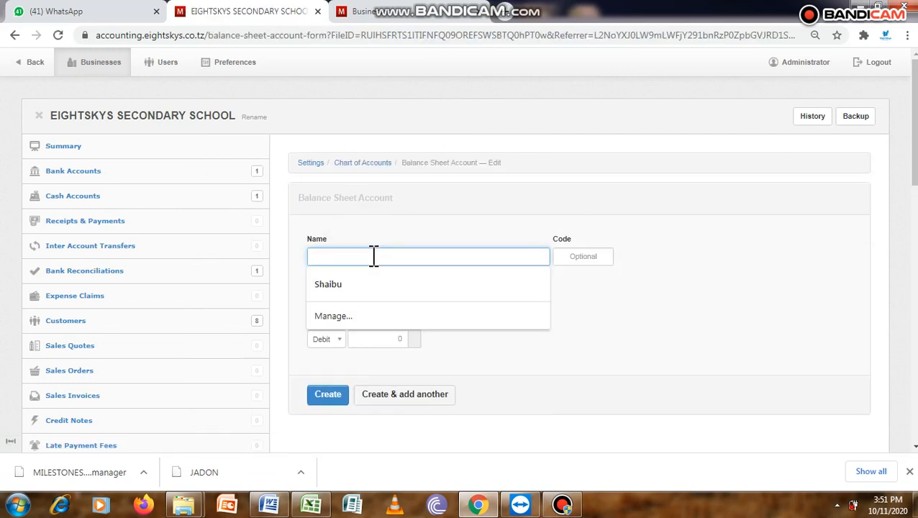
{"action": "type", "text": "Pocket money"}
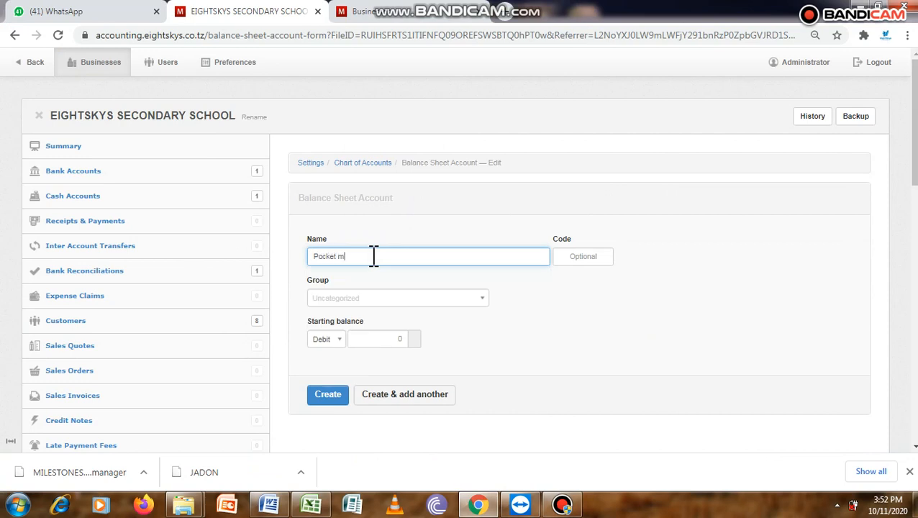
{"action": "left_click", "coordinate": [448, 298]}
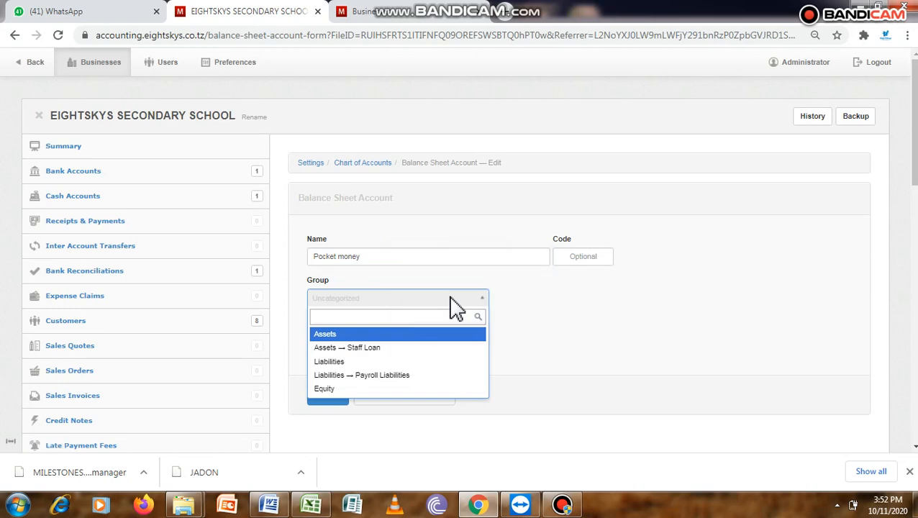
{"action": "left_click", "coordinate": [361, 361]}
{"action": "left_click", "coordinate": [334, 400]}
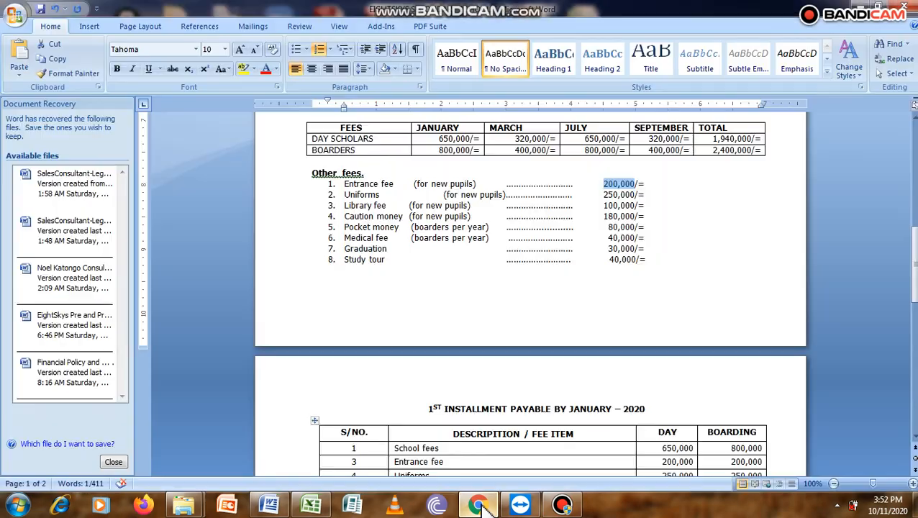
Step: Switch to the Word document to check the fees listed after pocket money, and return to the chart of accounts in the browser
{"action": "left_click", "coordinate": [479, 507]}
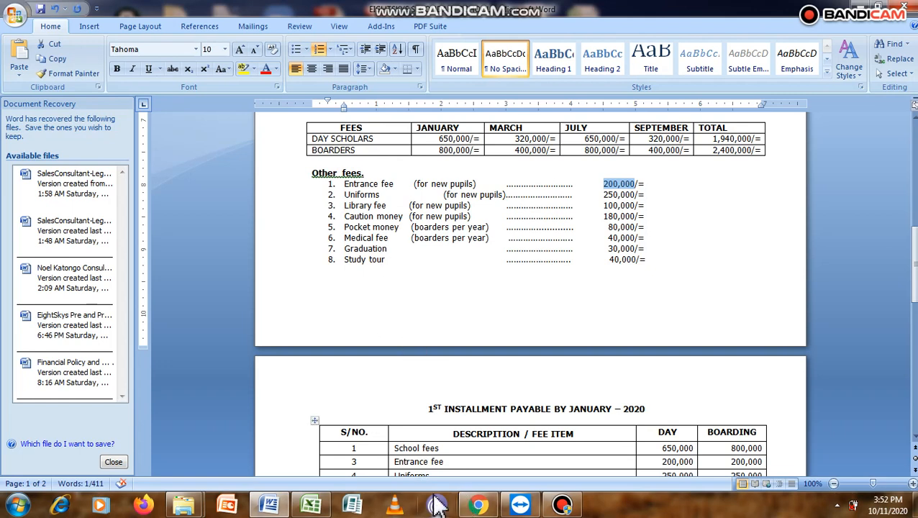
{"action": "mouse_move", "coordinate": [478, 507]}
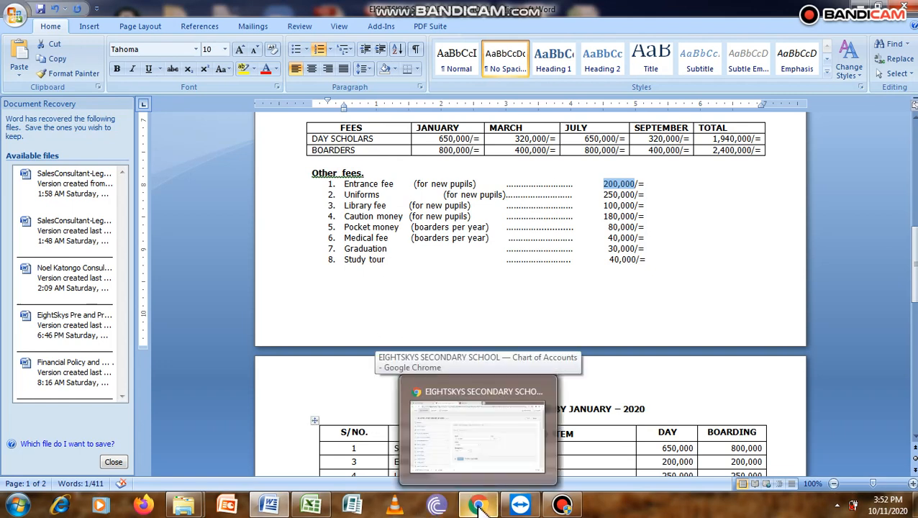
{"action": "left_click", "coordinate": [478, 507]}
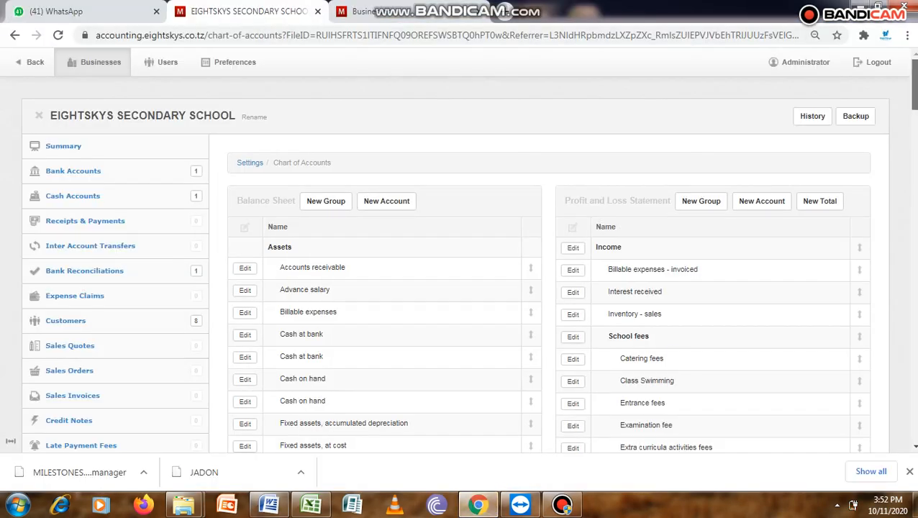
Step: Rename the UCMAS account in the School fees income group as Medical fees and update it
{"action": "scroll", "coordinate": [459, 249], "scroll_direction": "down", "scroll_amount": 3}
{"action": "scroll", "coordinate": [705, 159], "scroll_direction": "down", "scroll_amount": 1}
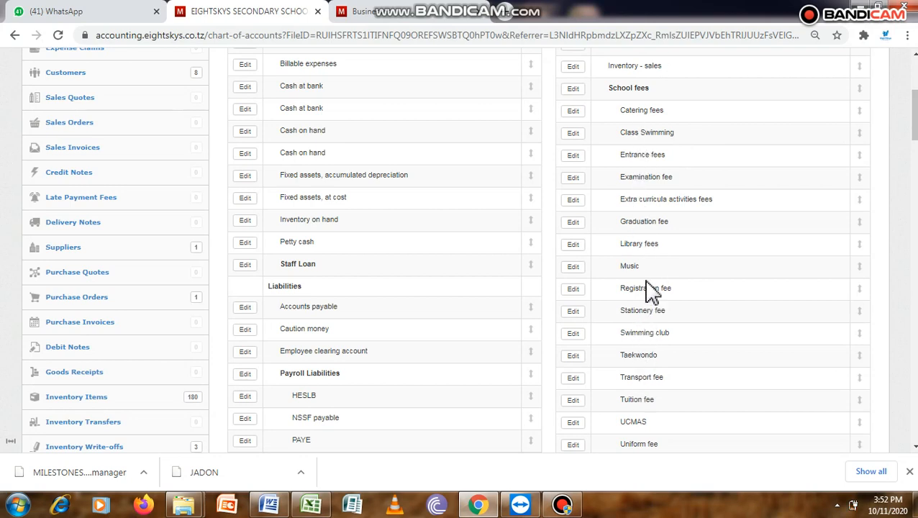
{"action": "left_click", "coordinate": [579, 424]}
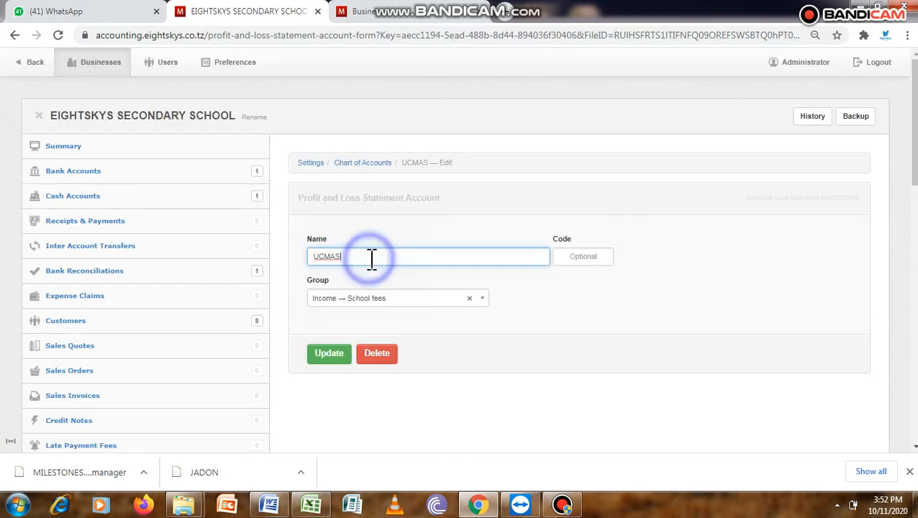
{"action": "key", "text": "BackSpace"}
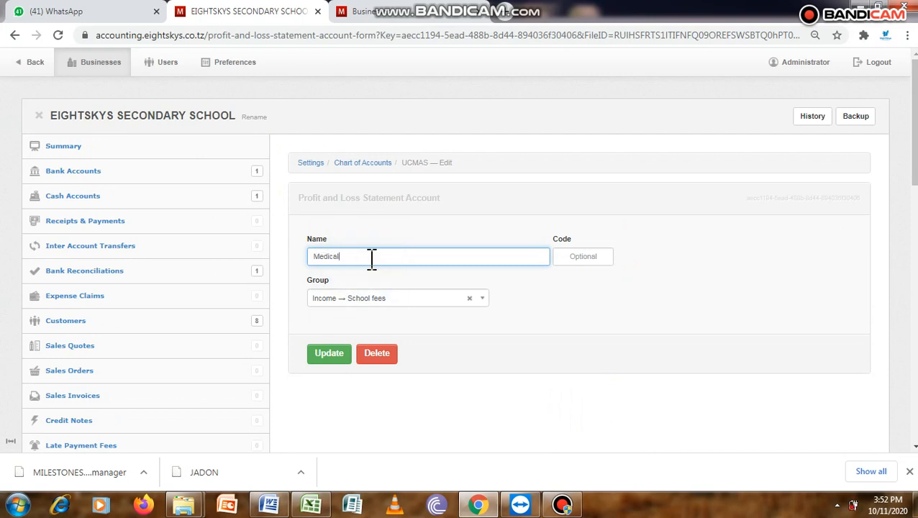
{"action": "left_click", "coordinate": [331, 357]}
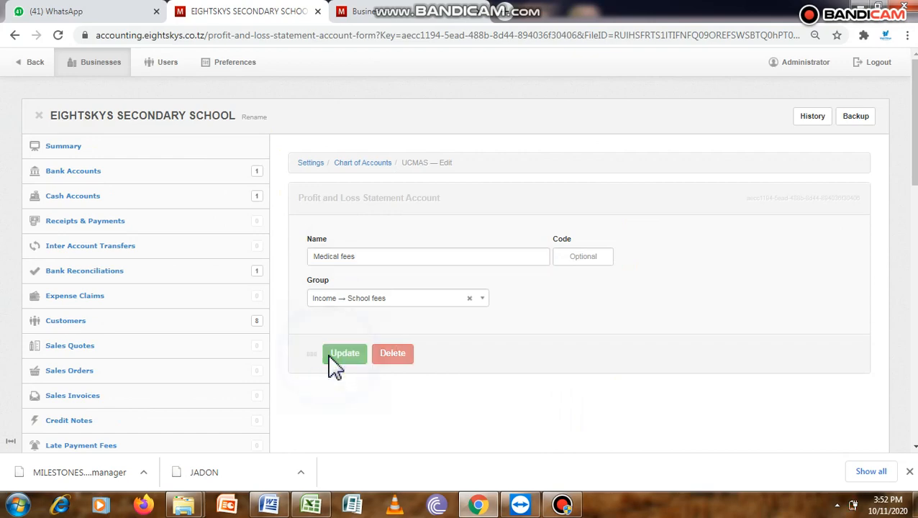
Step: Check the fee list in Word, and rename the Music account under School fees as Study tour contribution in the browser
{"action": "left_click", "coordinate": [475, 507]}
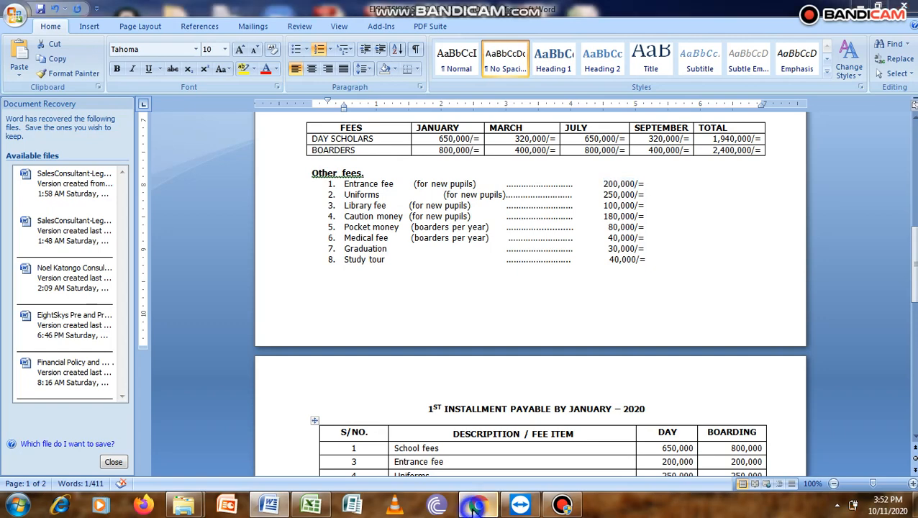
{"action": "left_click", "coordinate": [476, 507]}
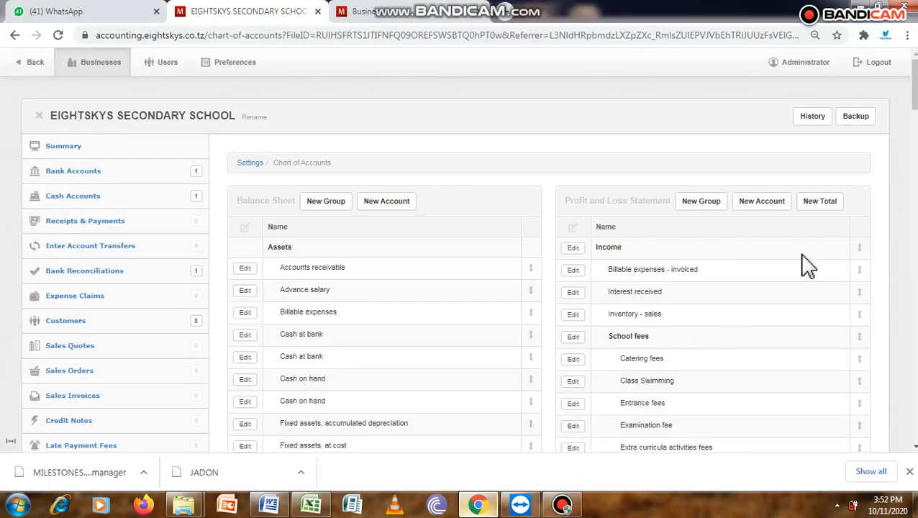
{"action": "left_click_drag", "start_coordinate": [915, 112], "coordinate": [916, 142]}
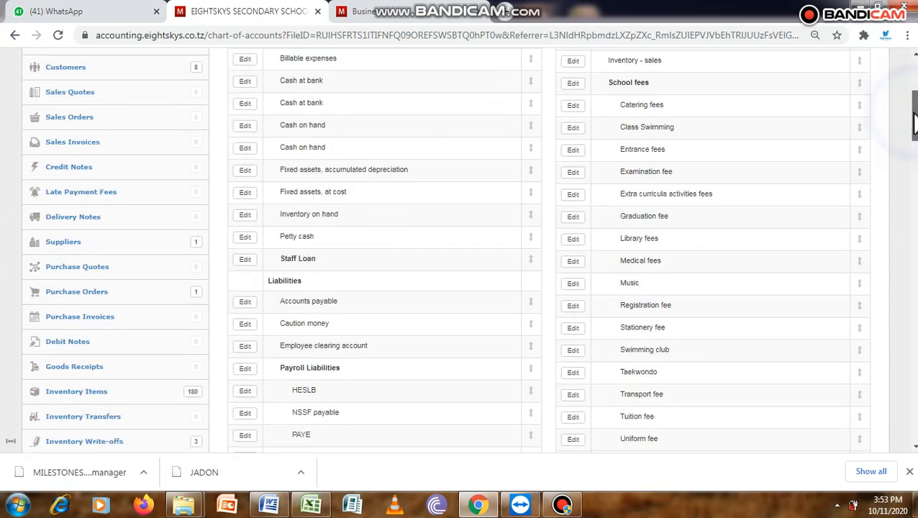
{"action": "left_click_drag", "start_coordinate": [916, 123], "coordinate": [898, 110]}
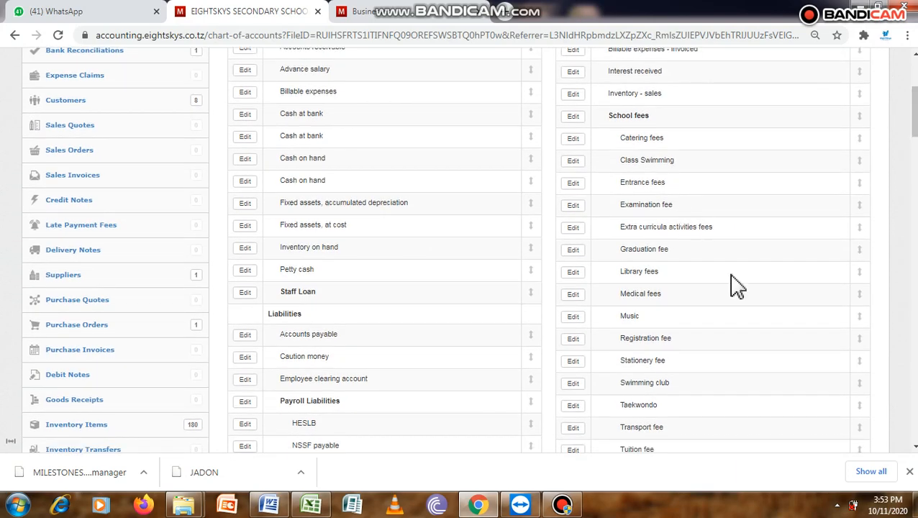
{"action": "left_click", "coordinate": [575, 318]}
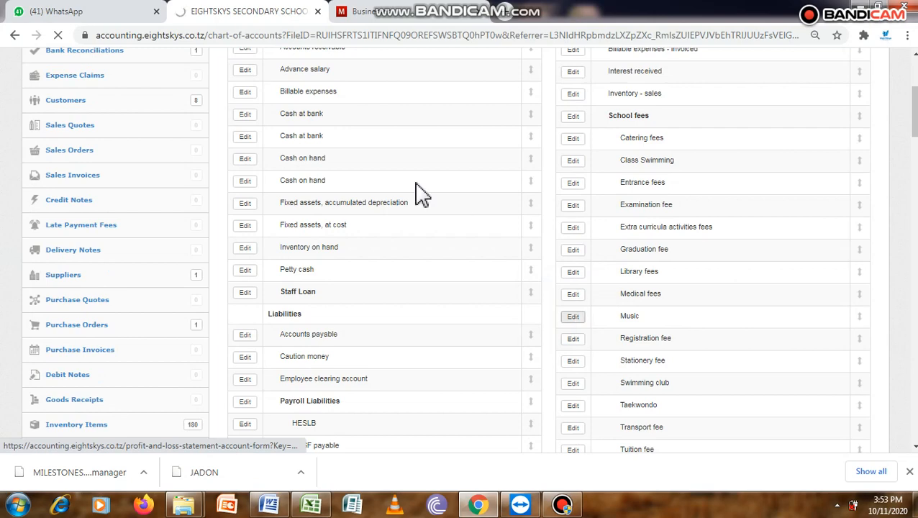
{"action": "left_click", "coordinate": [344, 254]}
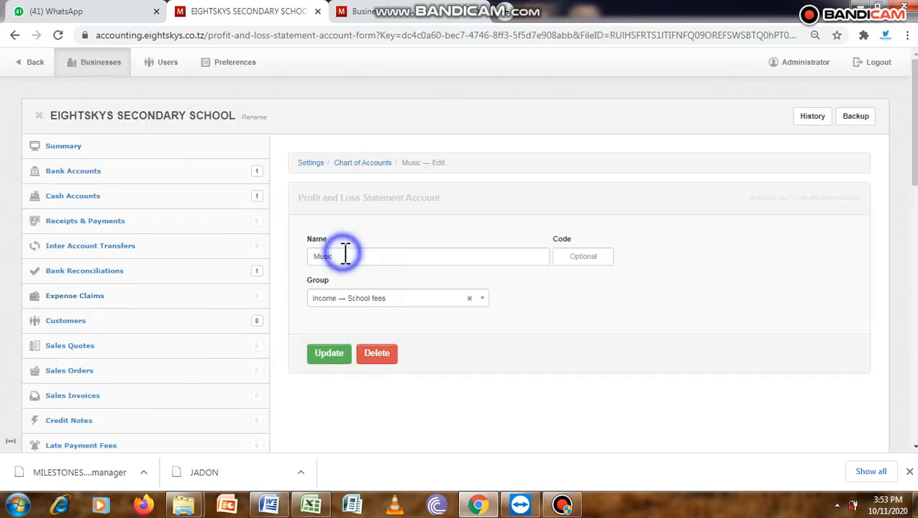
{"action": "key", "text": "BackSpace"}
{"action": "key", "text": "BackSpace"}
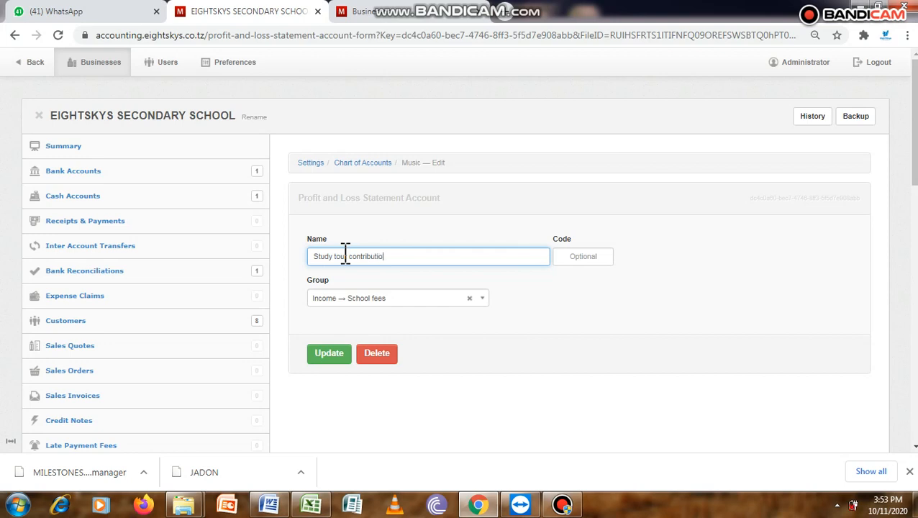
{"action": "type", "text": "n"}
{"action": "left_click", "coordinate": [326, 354]}
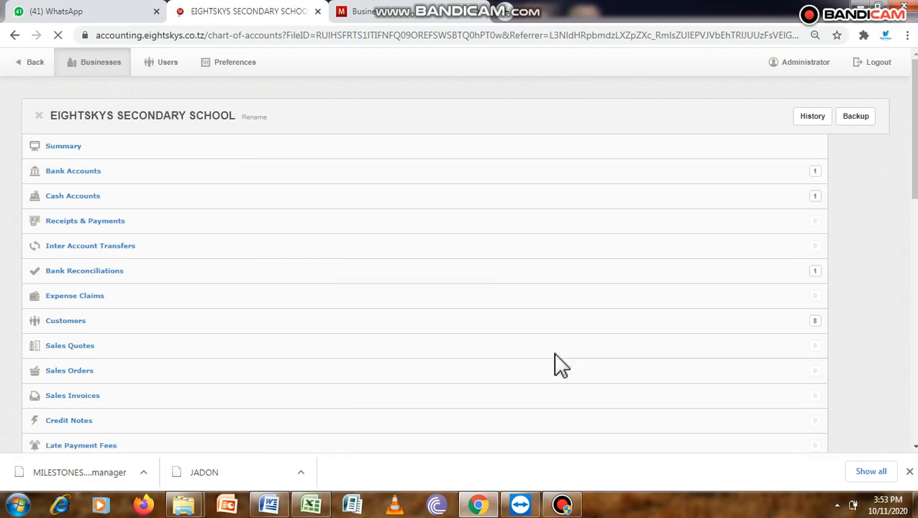
Step: Switch to the Word document and review the Other fees list, highlighting Library fee, Caution money, Pocket money and the list from its heading through Study tour
{"action": "left_click", "coordinate": [269, 506]}
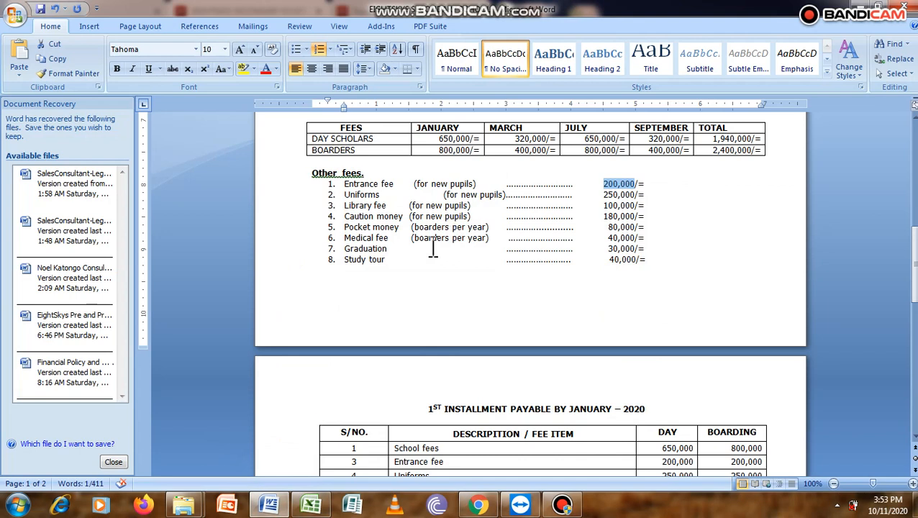
{"action": "left_click", "coordinate": [394, 185]}
{"action": "left_click_drag", "start_coordinate": [394, 184], "coordinate": [345, 206]}
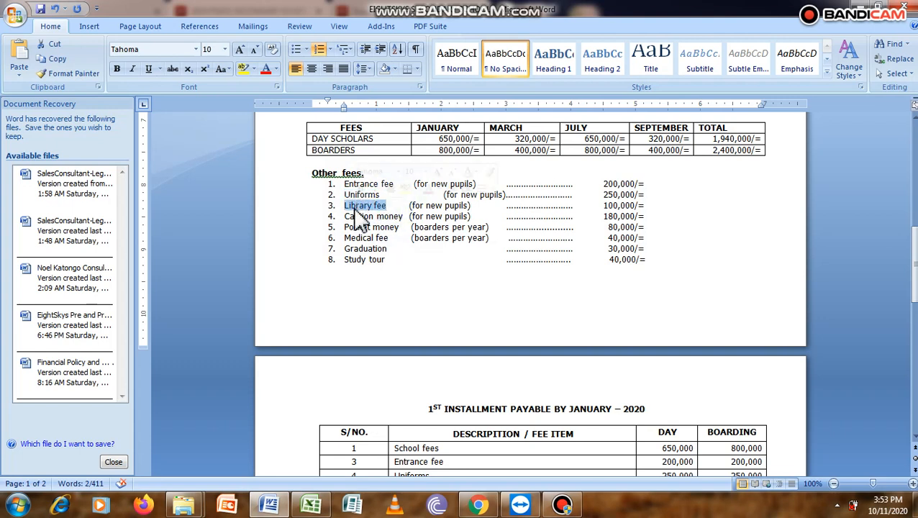
{"action": "left_click", "coordinate": [404, 216]}
{"action": "left_click_drag", "start_coordinate": [405, 216], "coordinate": [344, 216]}
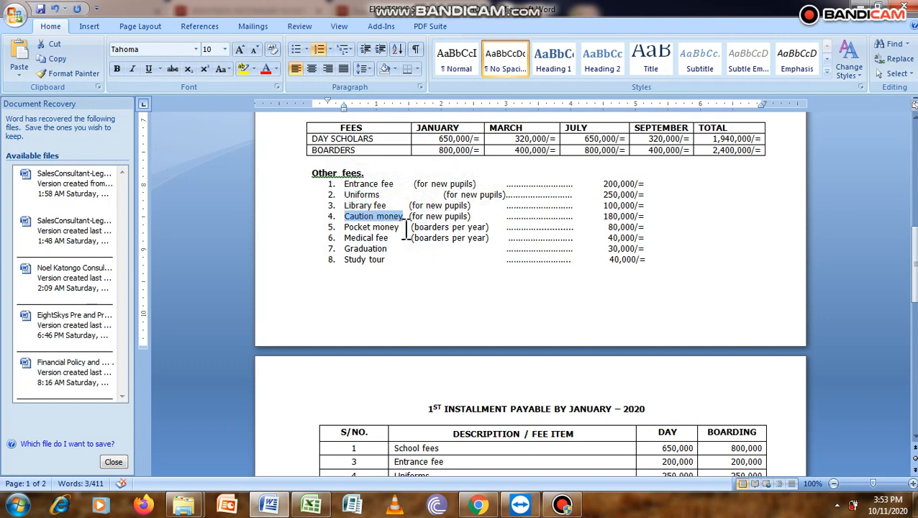
{"action": "left_click_drag", "start_coordinate": [400, 227], "coordinate": [344, 228]}
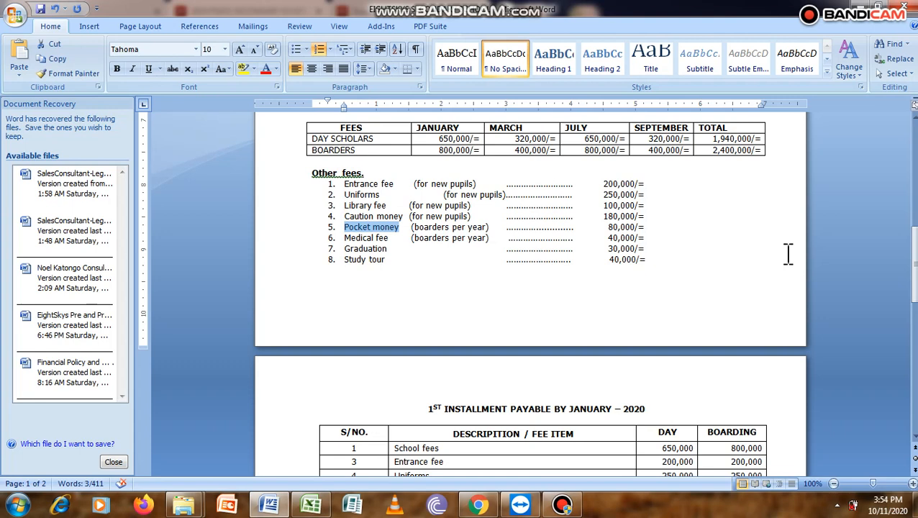
{"action": "left_click_drag", "start_coordinate": [388, 260], "coordinate": [348, 159]}
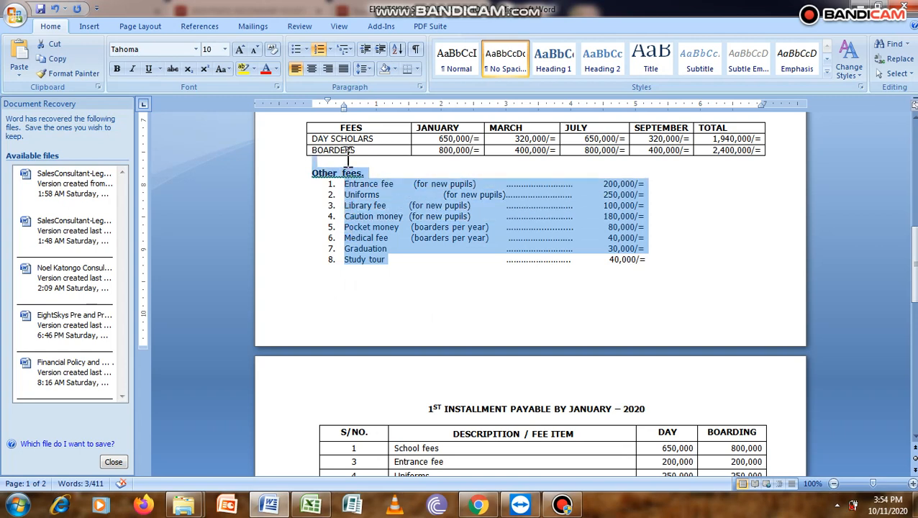